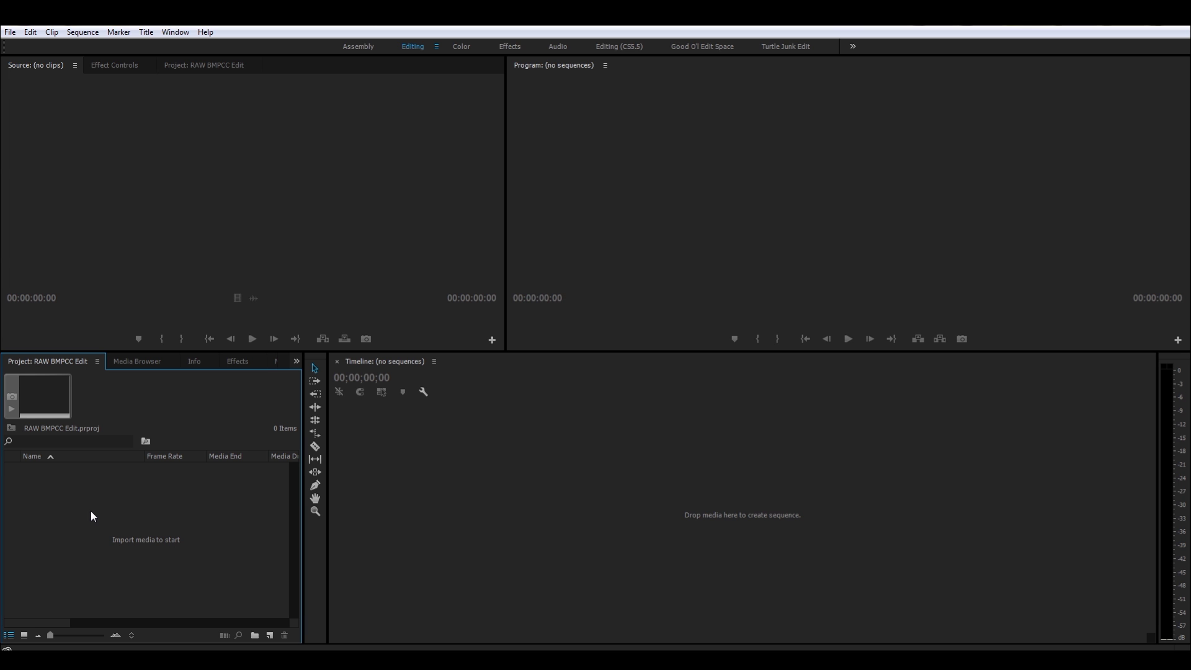
# Import the first DNG frame of the C0010 clip from the BlackMagic folder
pyautogui.doubleClick(91, 512)
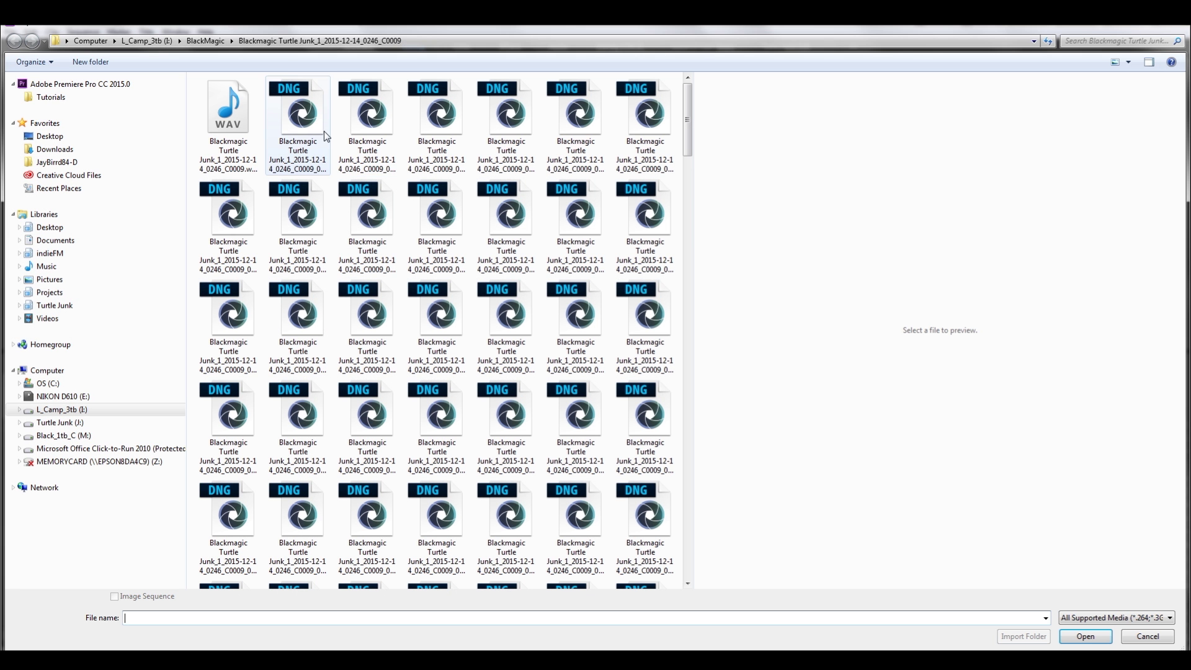
pyautogui.click(213, 41)
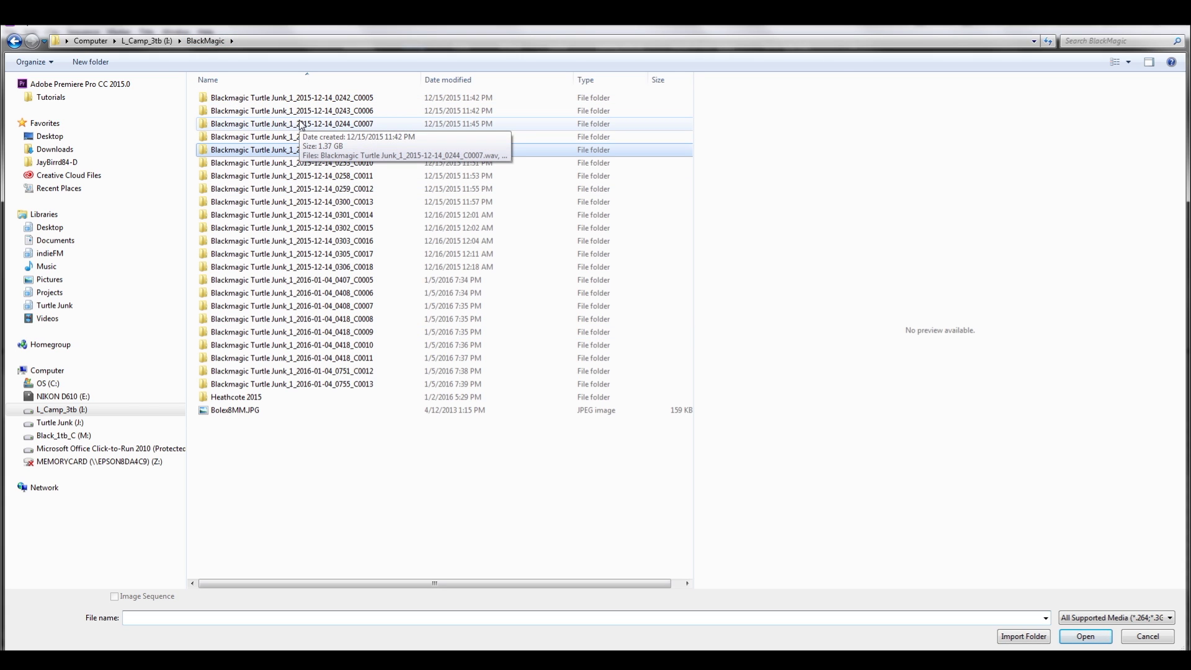
pyautogui.click(301, 124)
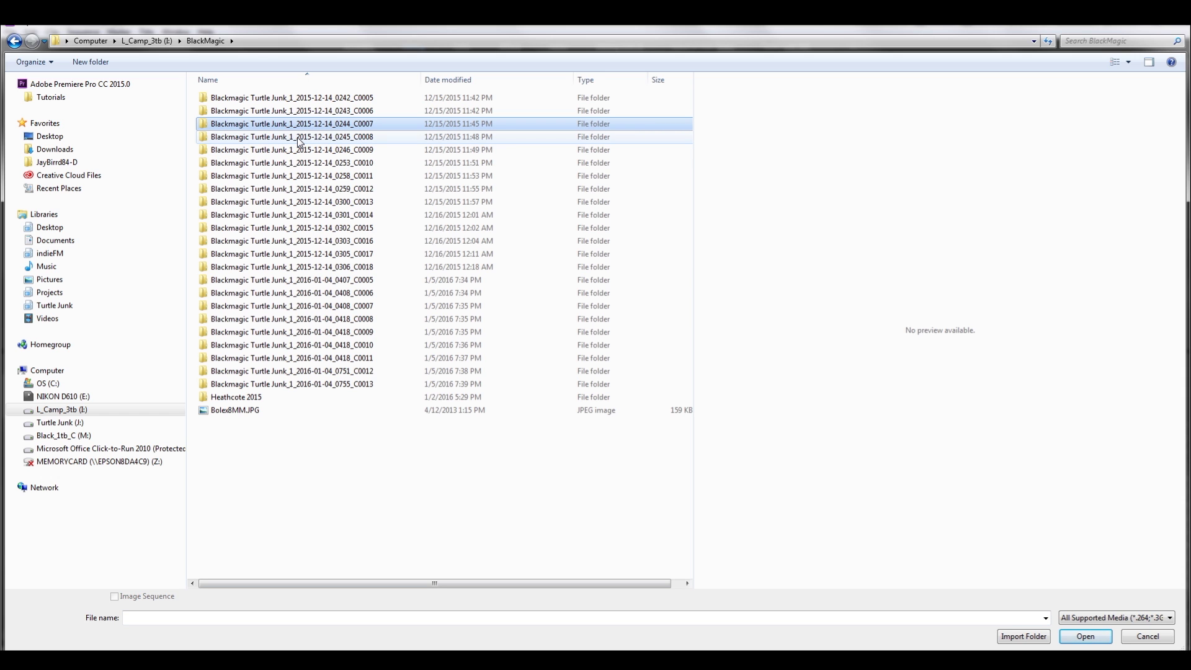
pyautogui.doubleClick(298, 136)
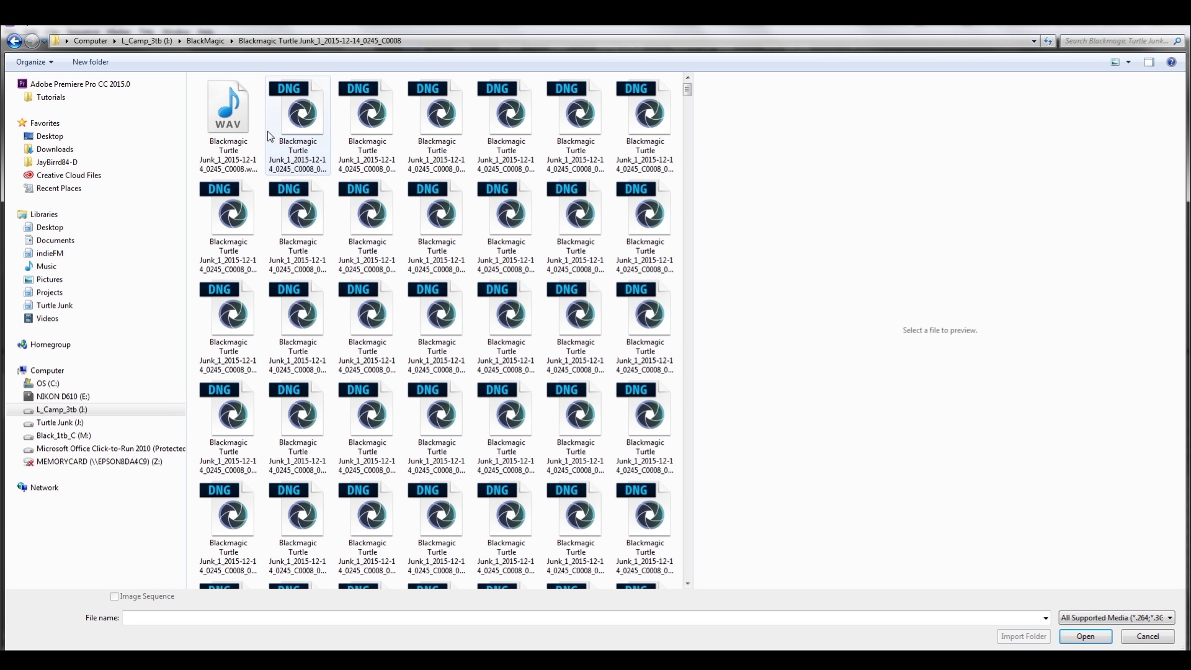
pyautogui.press('BackSpace')
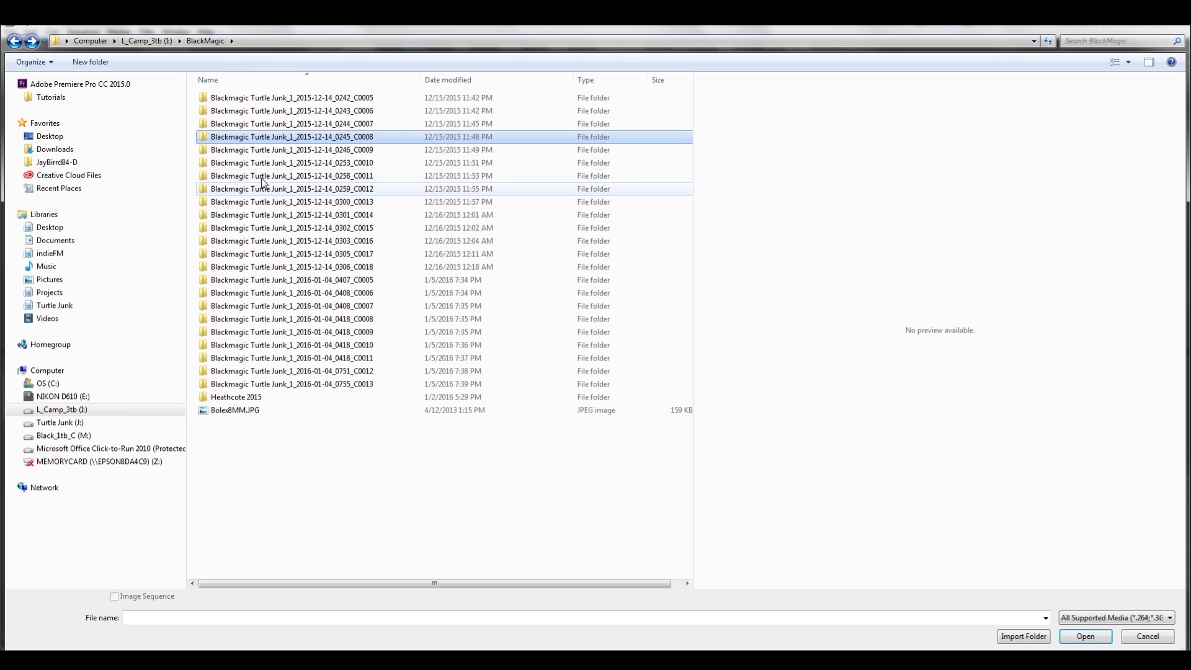
pyautogui.doubleClick(312, 177)
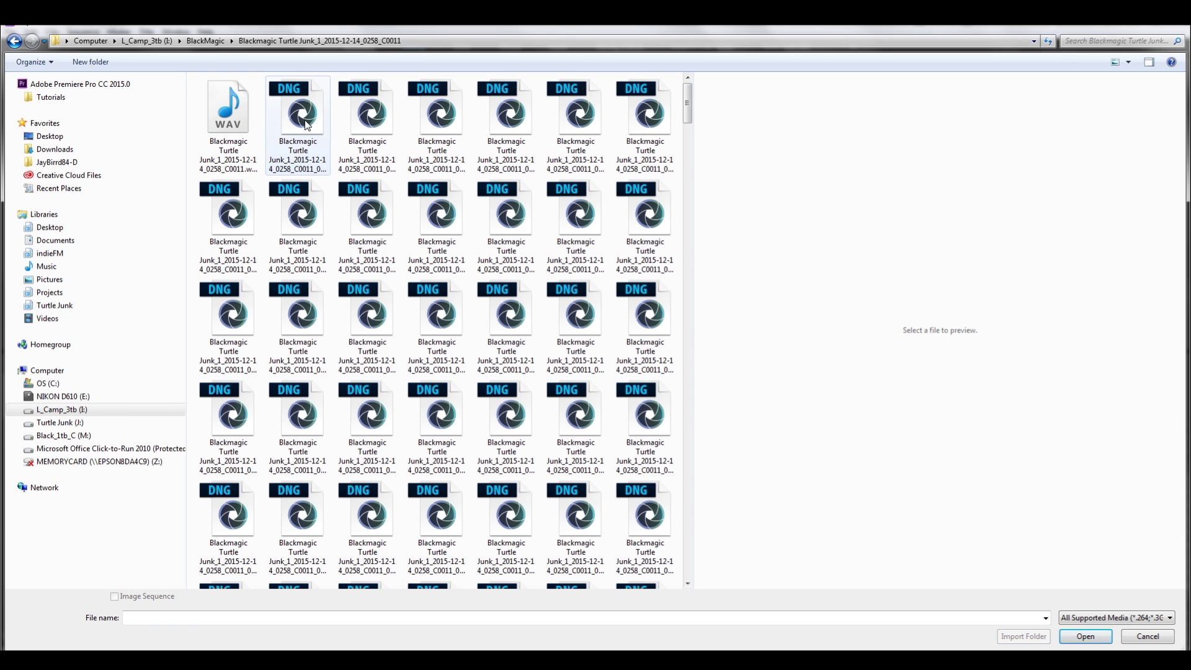
pyautogui.press('BackSpace')
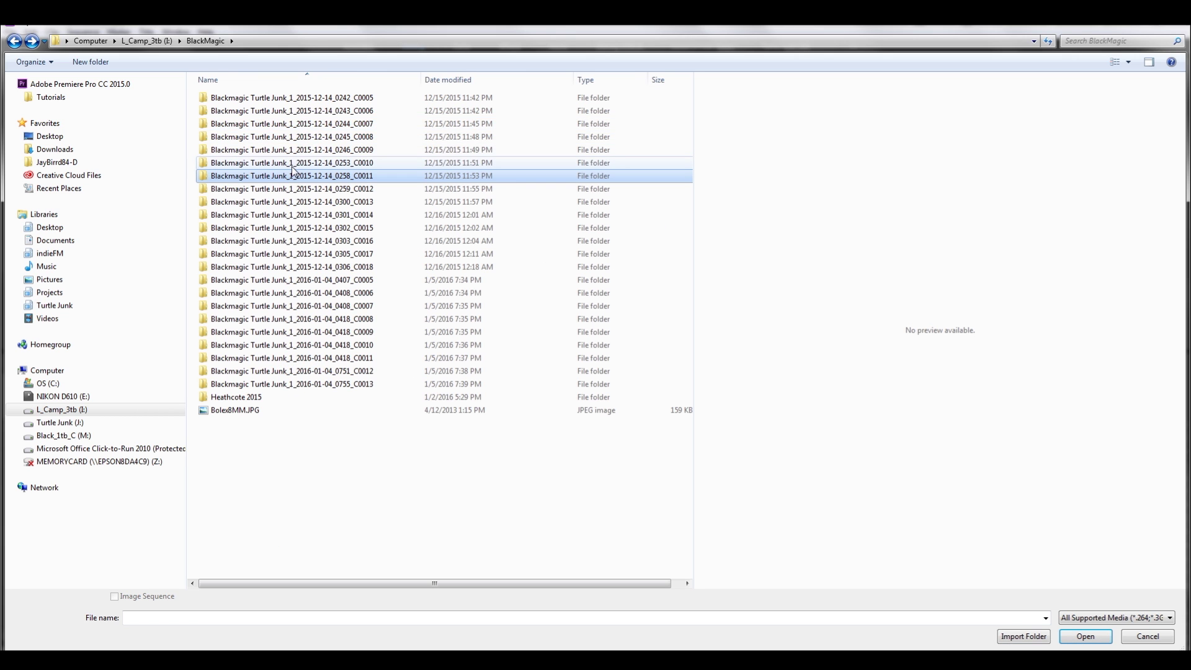
pyautogui.doubleClick(288, 160)
pyautogui.click(307, 113)
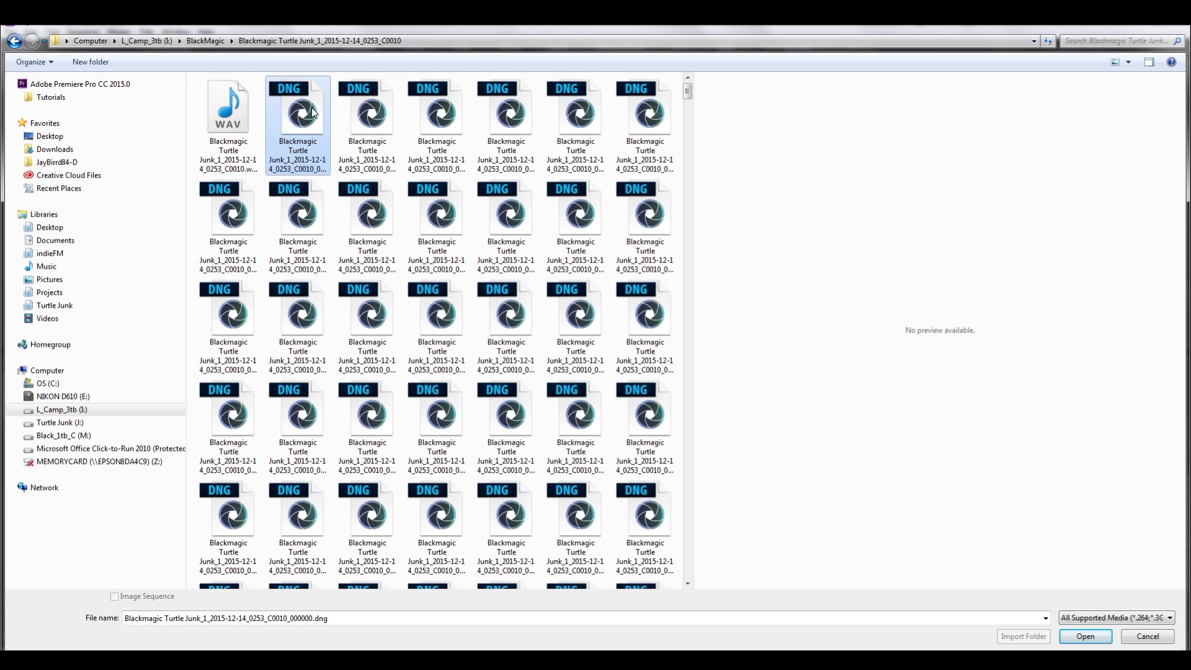
pyautogui.click(1086, 637)
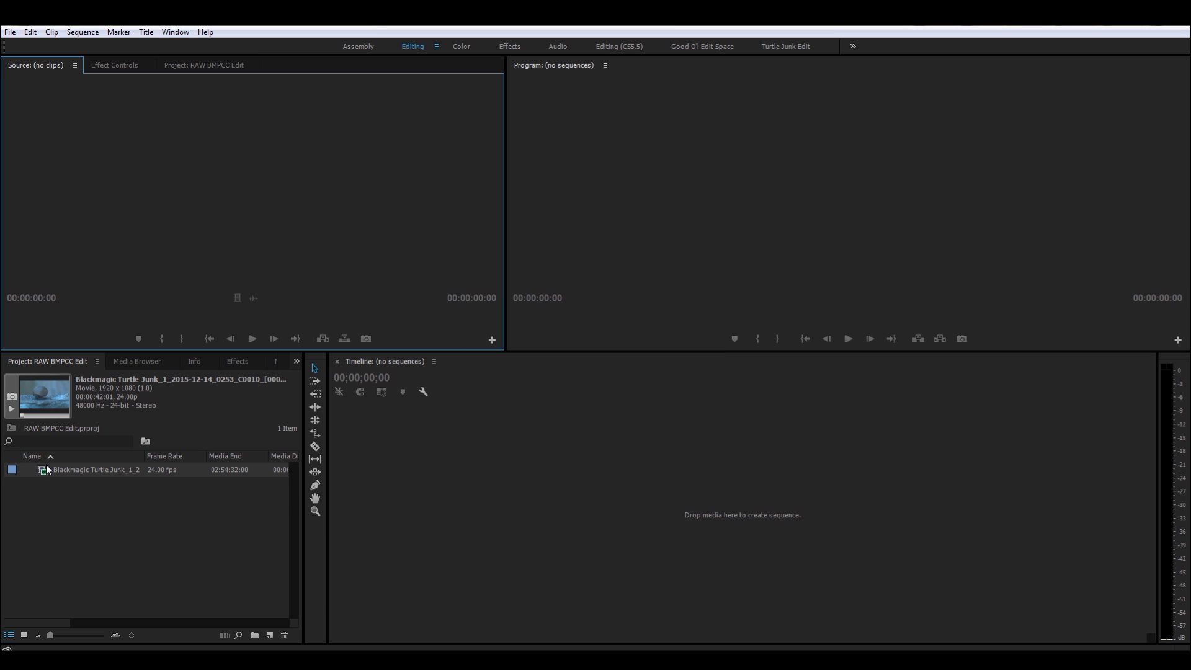
# Widen the Project panel list to reveal the clip's media duration
pyautogui.click(47, 534)
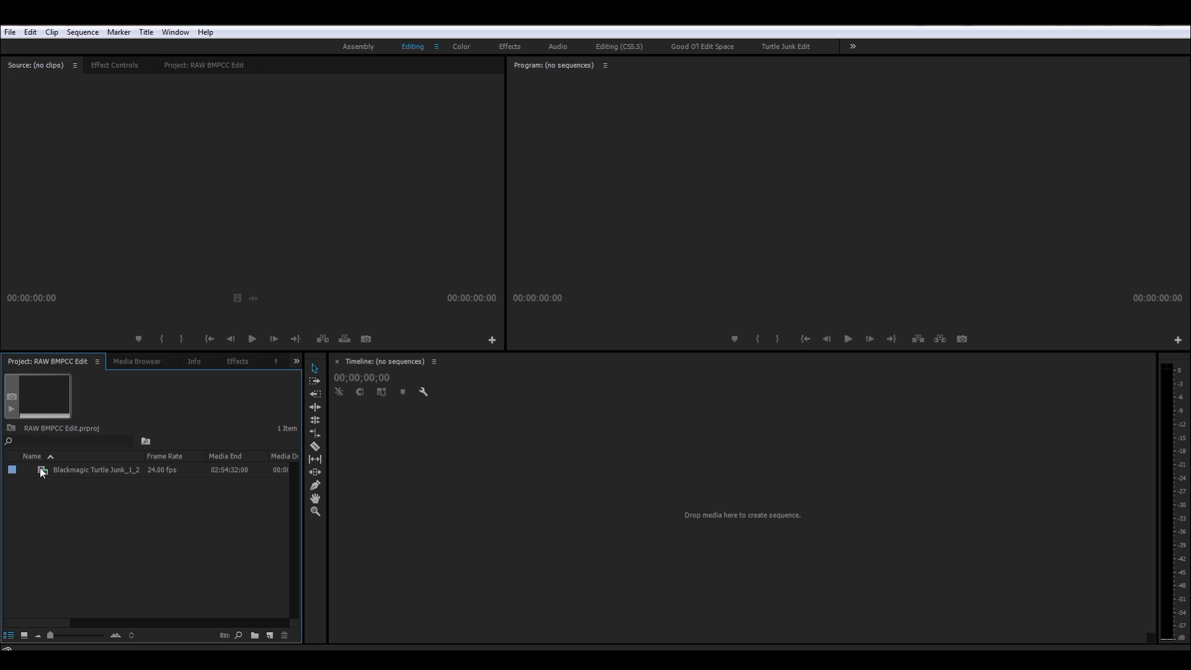
pyautogui.click(44, 473)
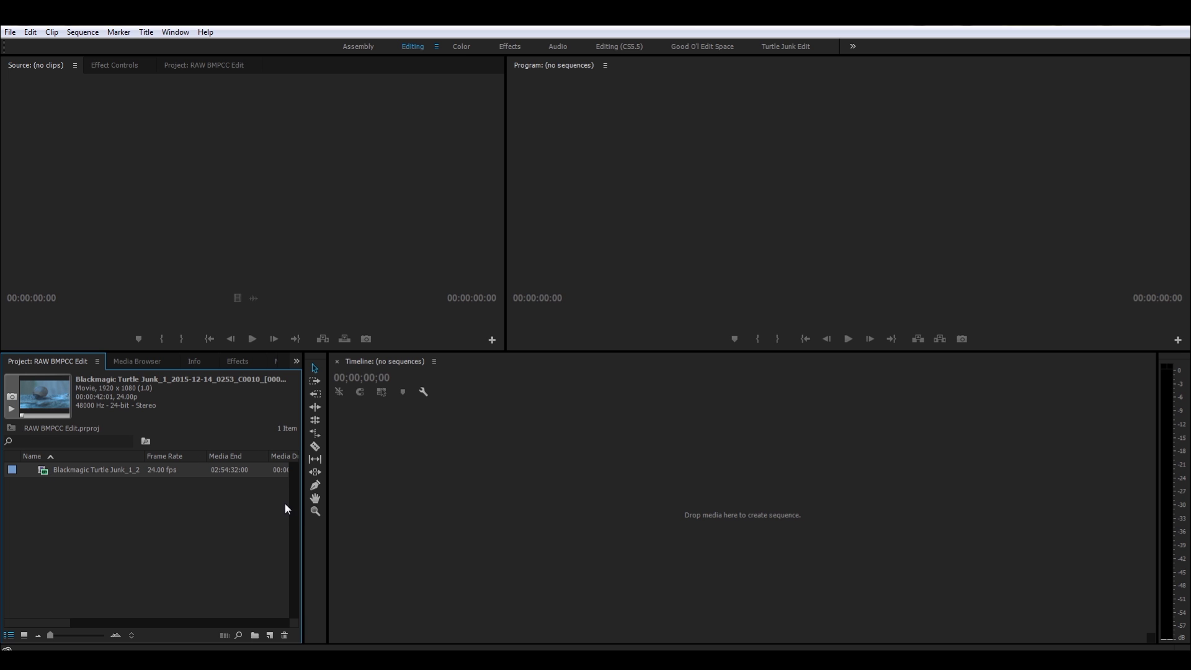
pyautogui.moveTo(304, 499); pyautogui.dragTo(329, 499)
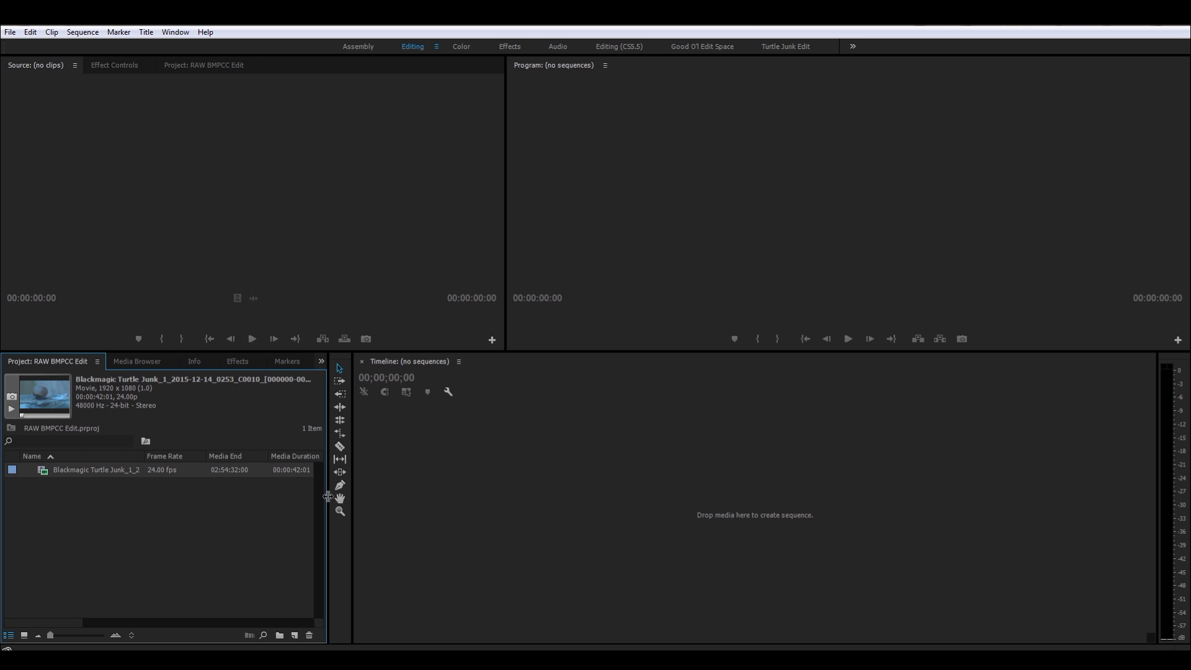
# Preview C0010 in the Source monitor at Full, then 1/2 resolution, scrubbing through the snail shot
pyautogui.doubleClick(43, 469)
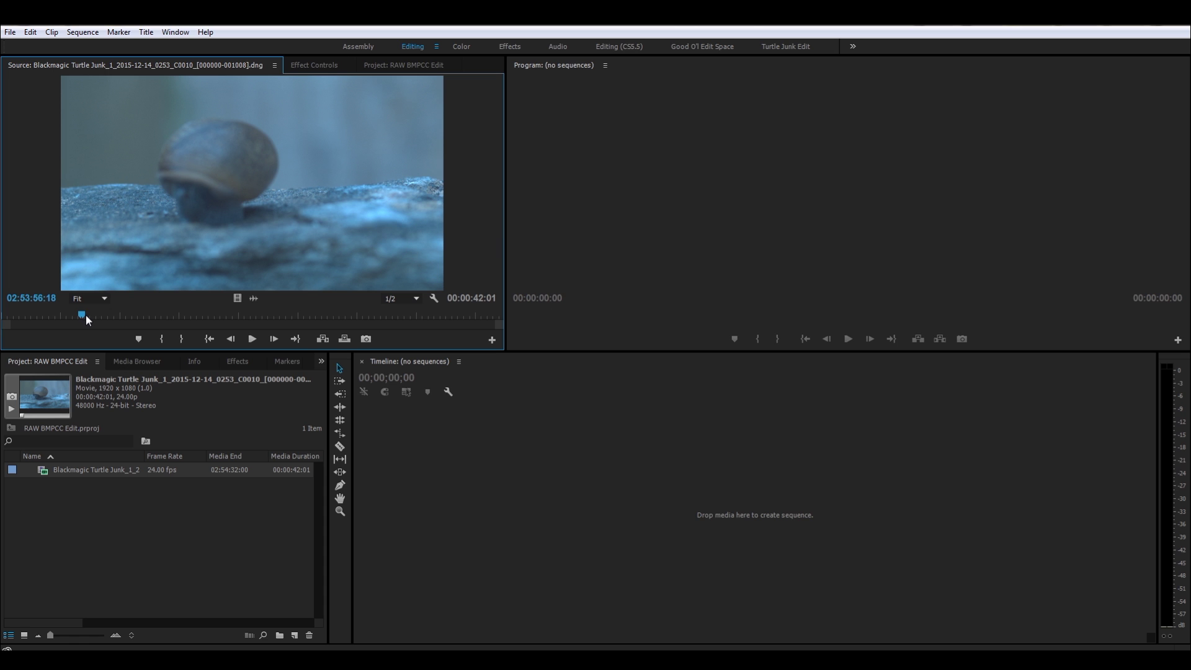
pyautogui.click(397, 298)
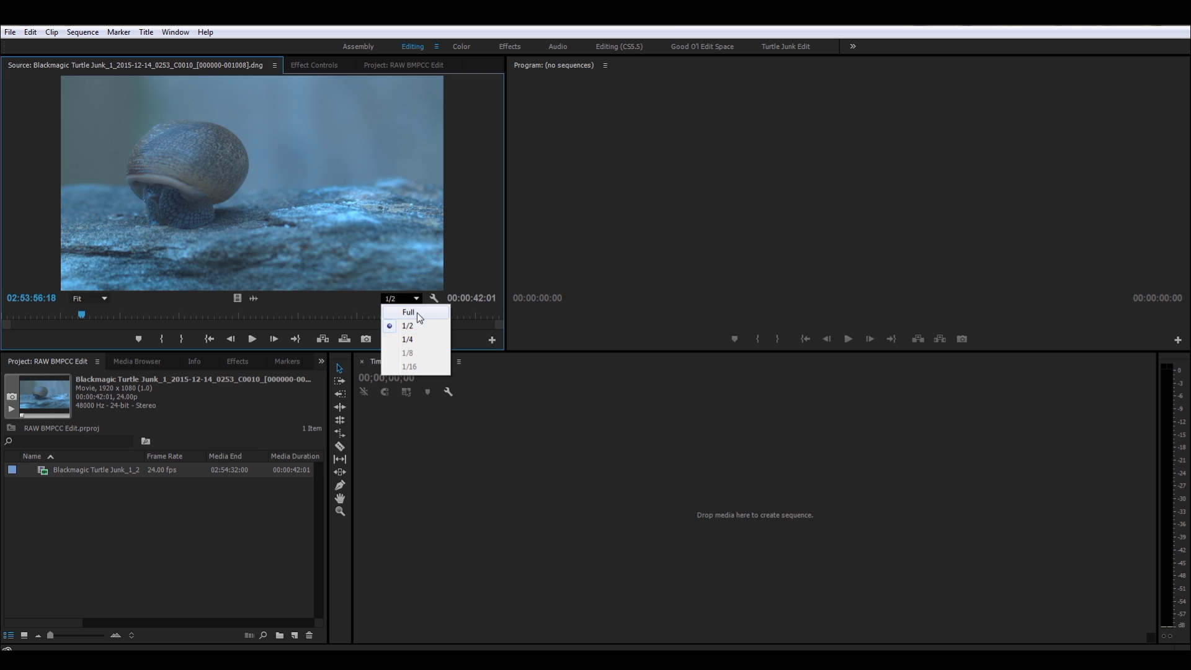
pyautogui.click(420, 317)
pyautogui.click(400, 300)
pyautogui.click(402, 326)
pyautogui.moveTo(83, 315); pyautogui.dragTo(200, 310)
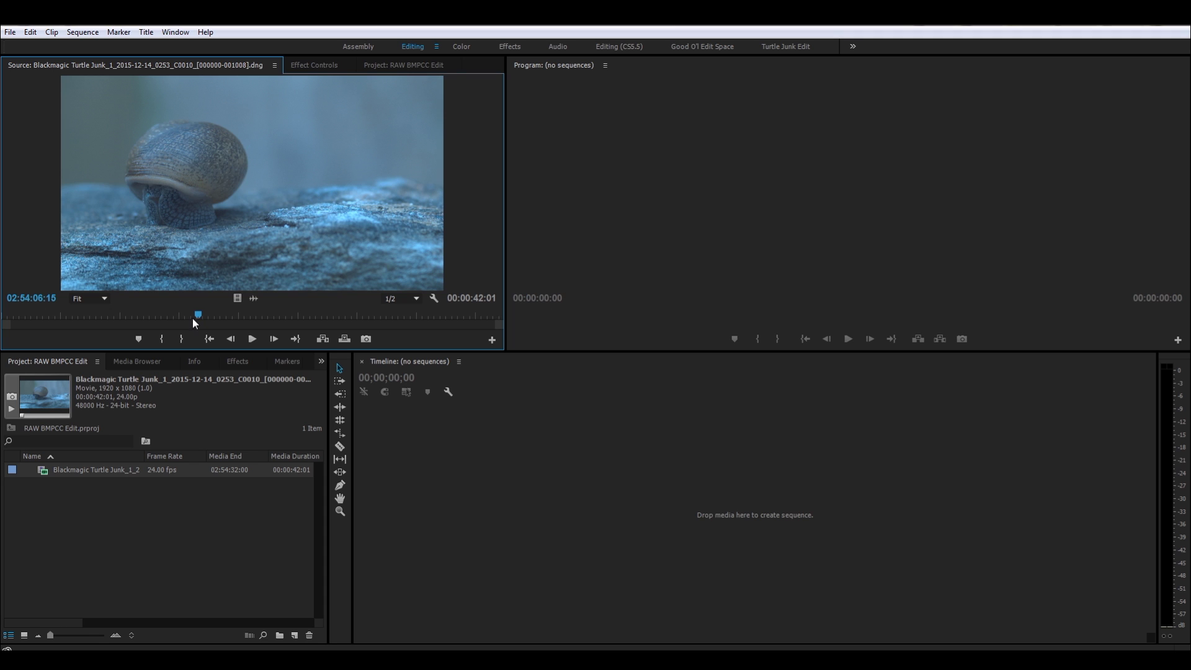
pyautogui.moveTo(214, 318); pyautogui.dragTo(248, 316)
# Import the first DNG of the C0011 clip folder
pyautogui.doubleClick(117, 521)
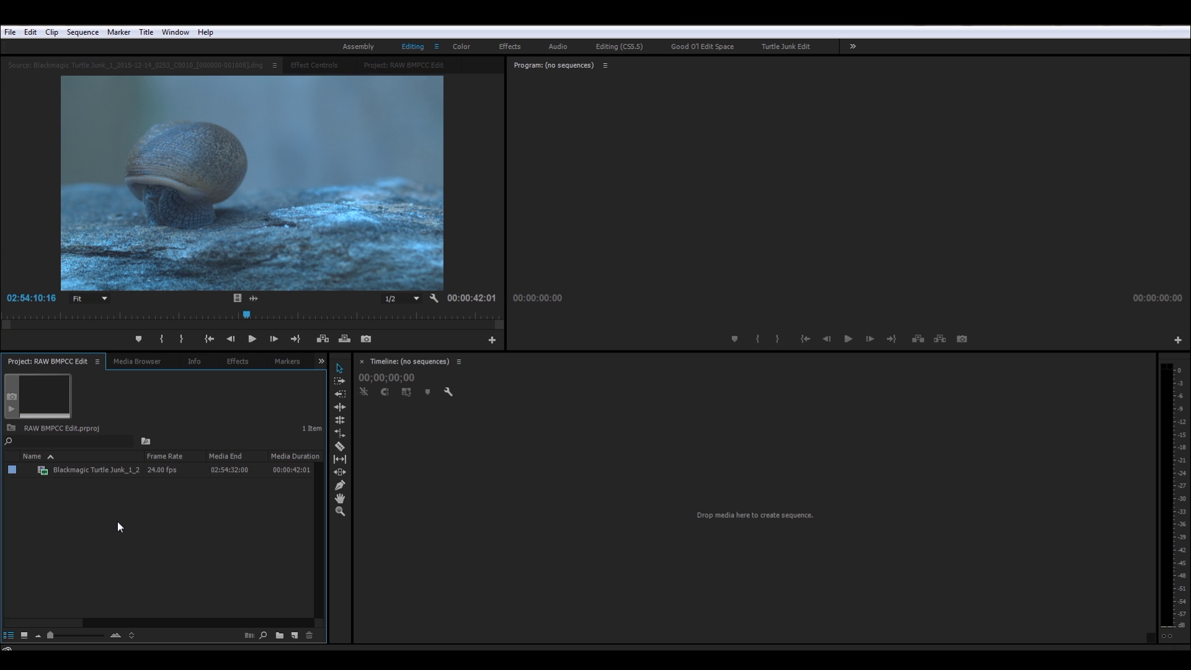
pyautogui.click(198, 43)
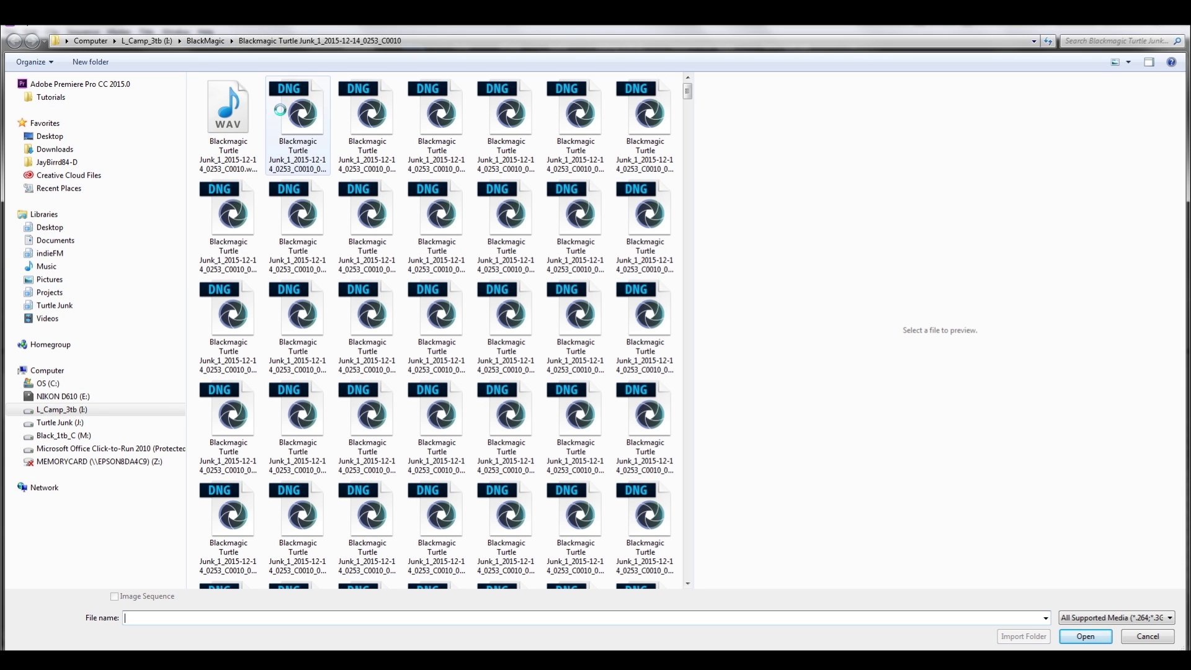
pyautogui.doubleClick(291, 163)
pyautogui.doubleClick(298, 113)
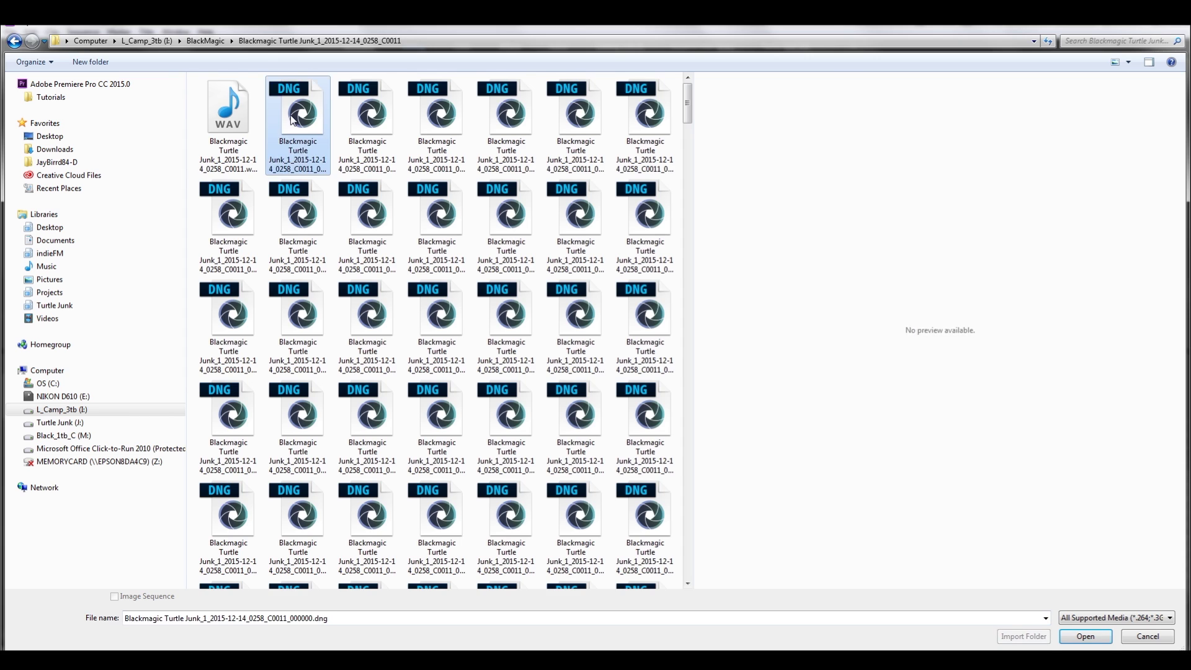
# Import the first DNG of the C0012 clip folder
pyautogui.doubleClick(129, 537)
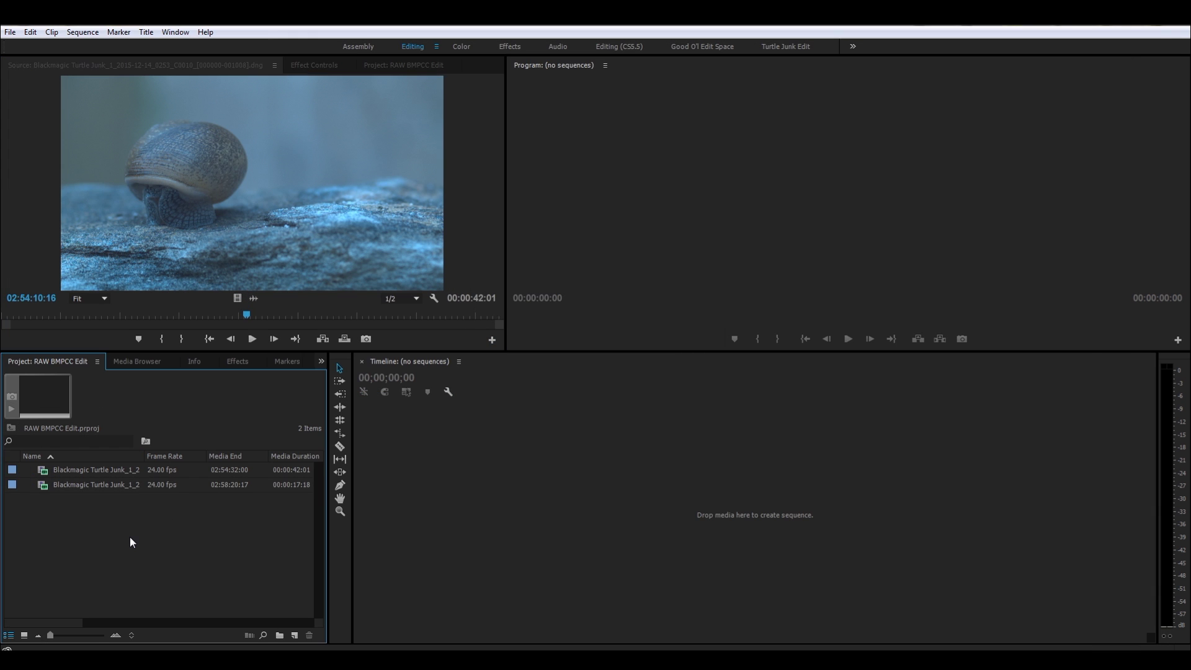
pyautogui.click(209, 41)
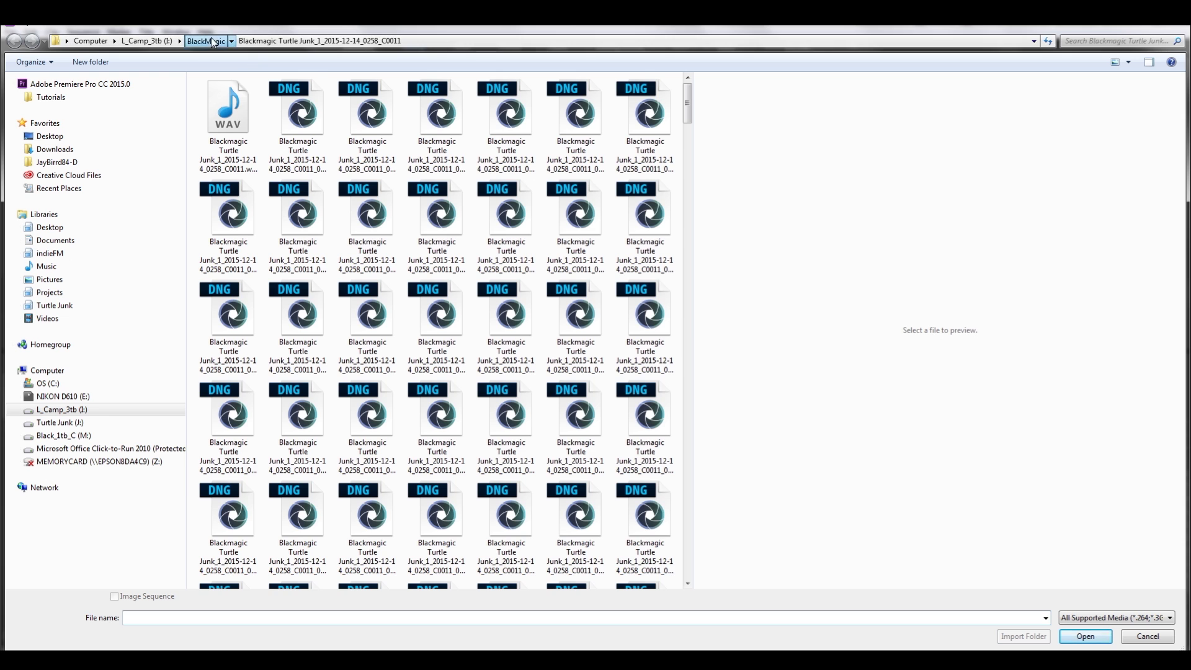
pyautogui.doubleClick(293, 189)
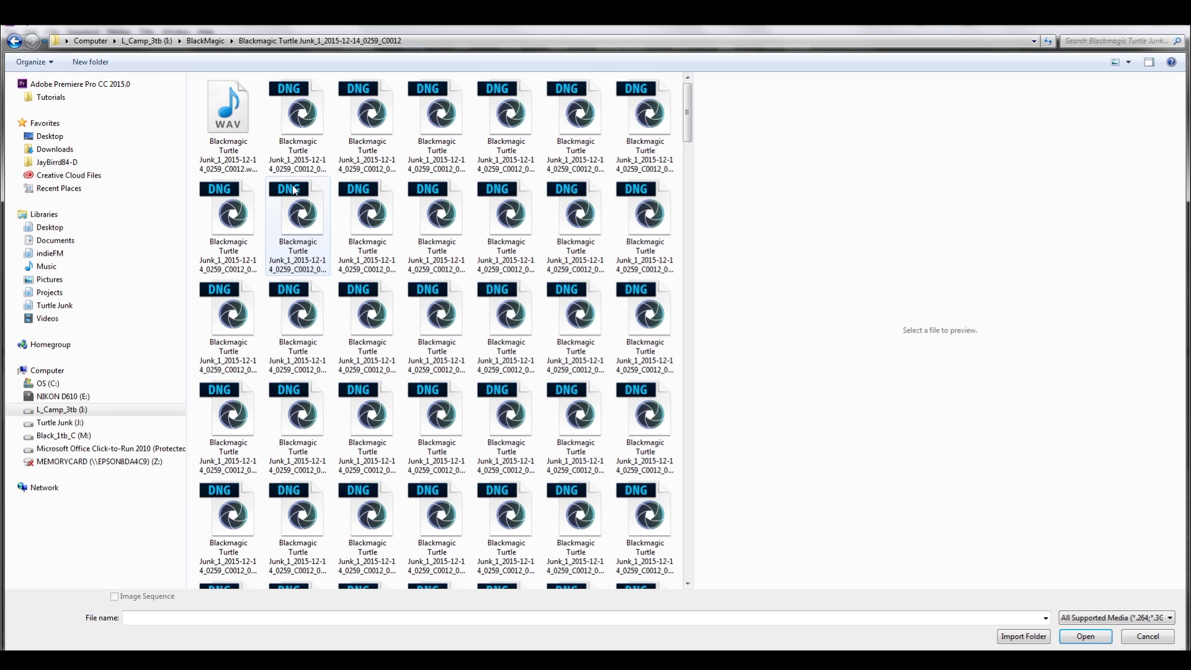
pyautogui.doubleClick(299, 107)
pyautogui.click(47, 485)
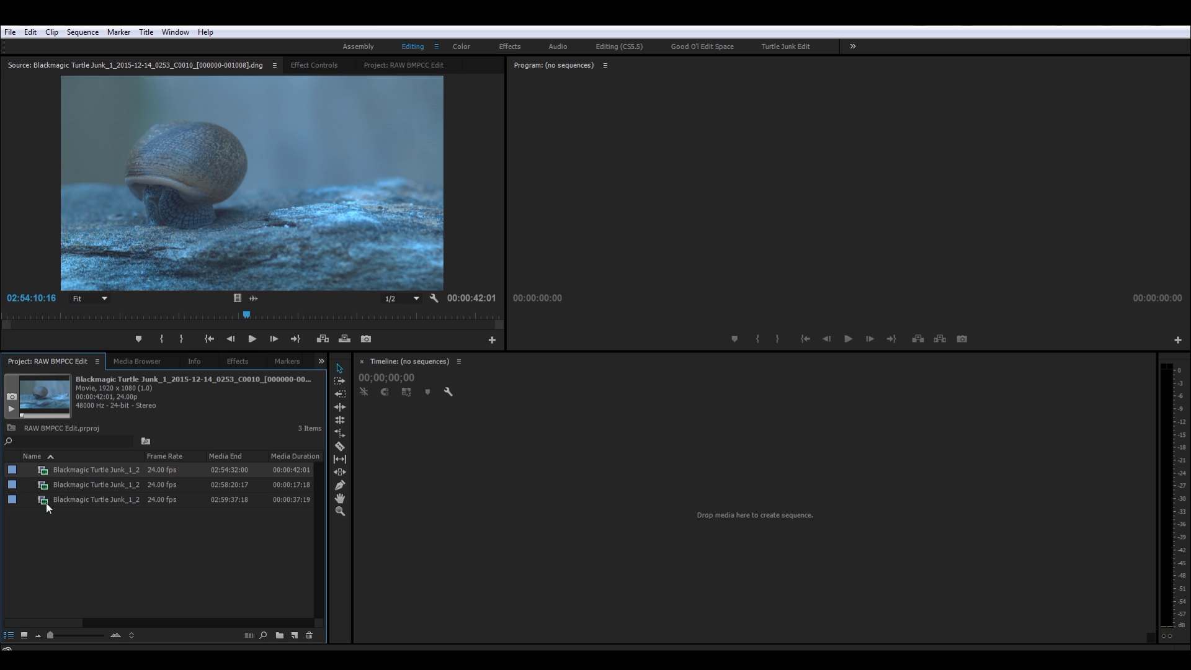
# Open C0012 in the Source monitor and scrub through the snail shell close-up
pyautogui.doubleClick(44, 500)
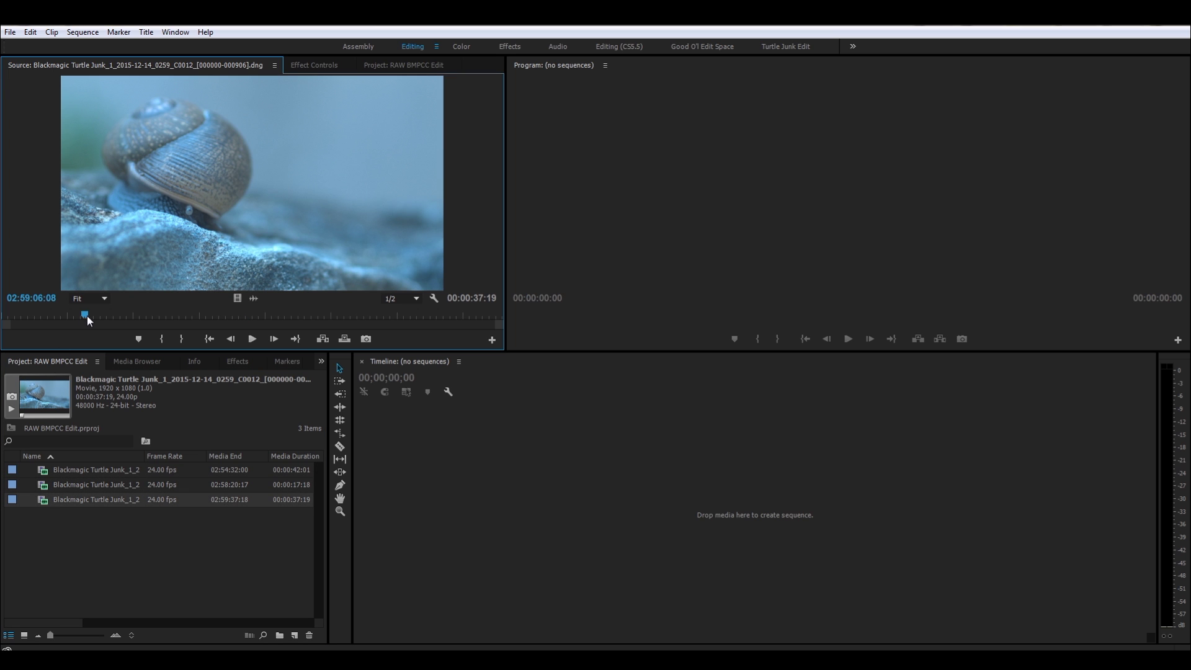
pyautogui.moveTo(88, 316); pyautogui.dragTo(121, 319)
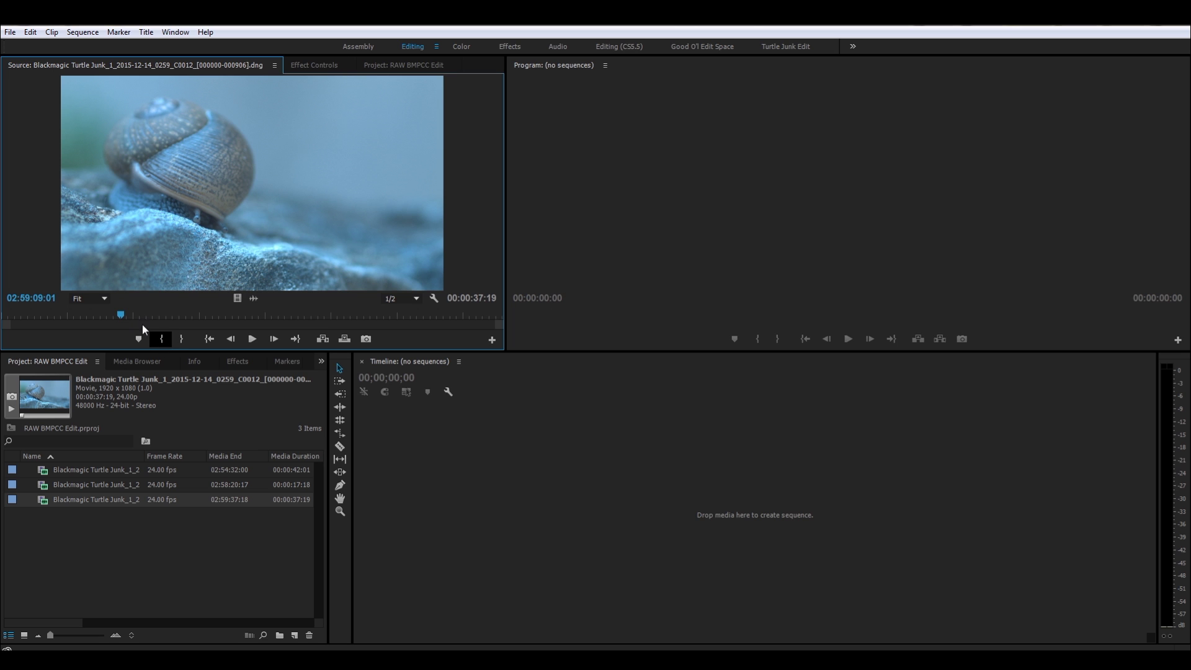
pyautogui.click(10, 32)
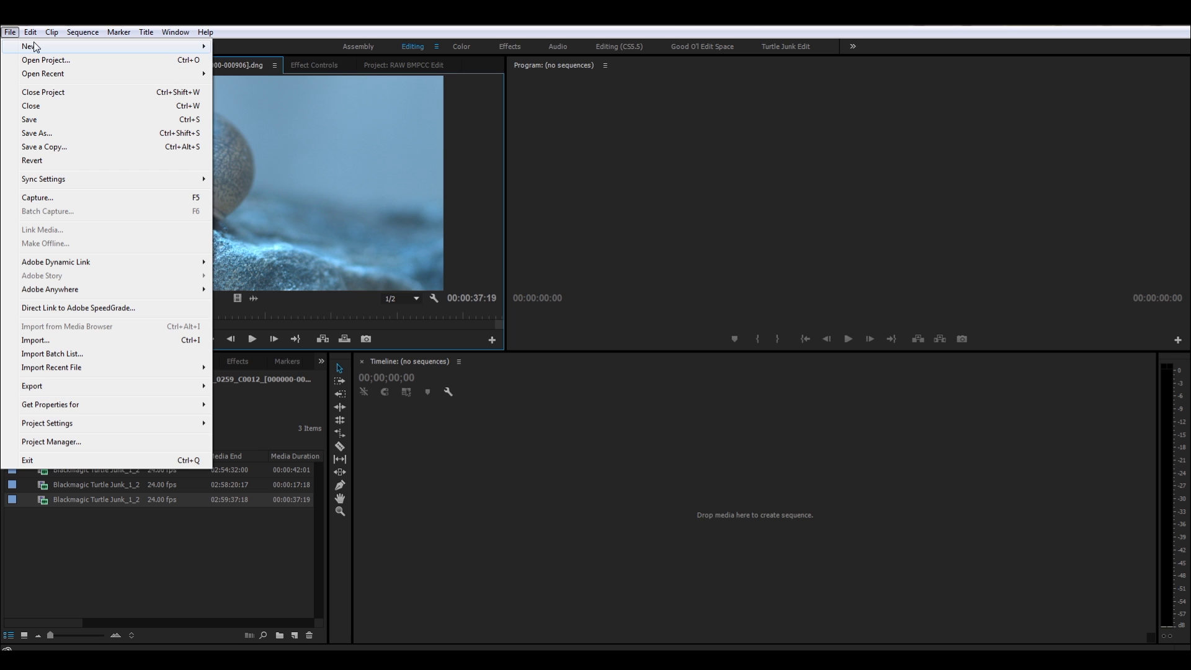
# Create Sequence 03 from the Blackmagic Design HD1080 10 bit RGB Progressive 24p preset
pyautogui.moveTo(34, 46)
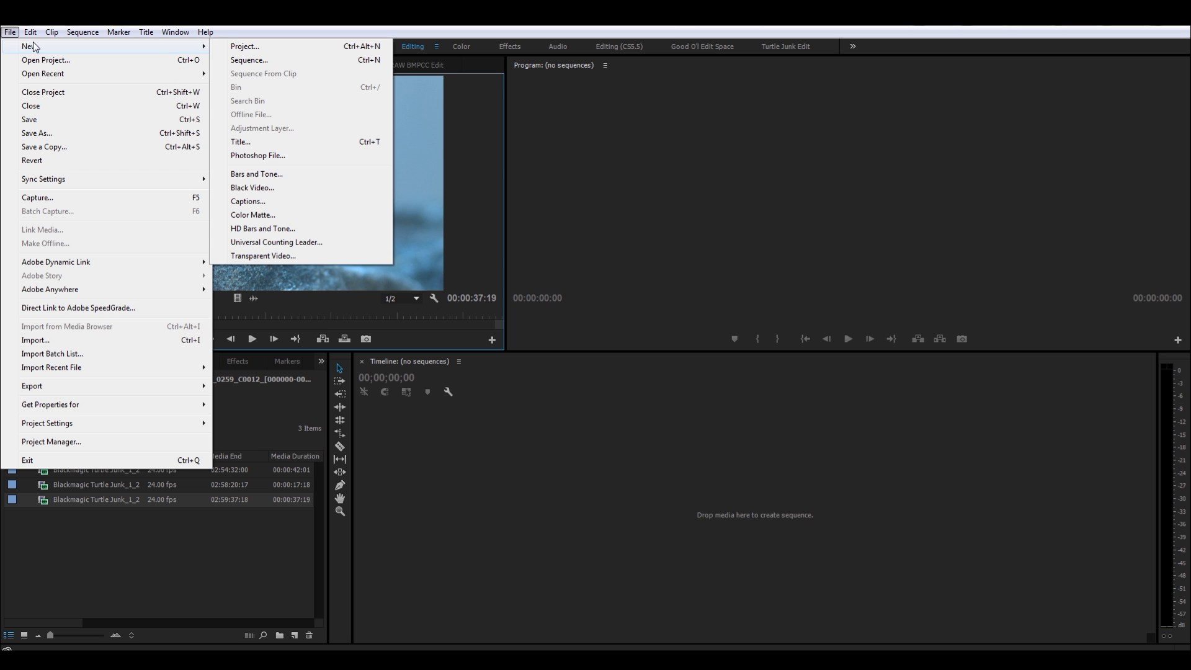
pyautogui.click(268, 60)
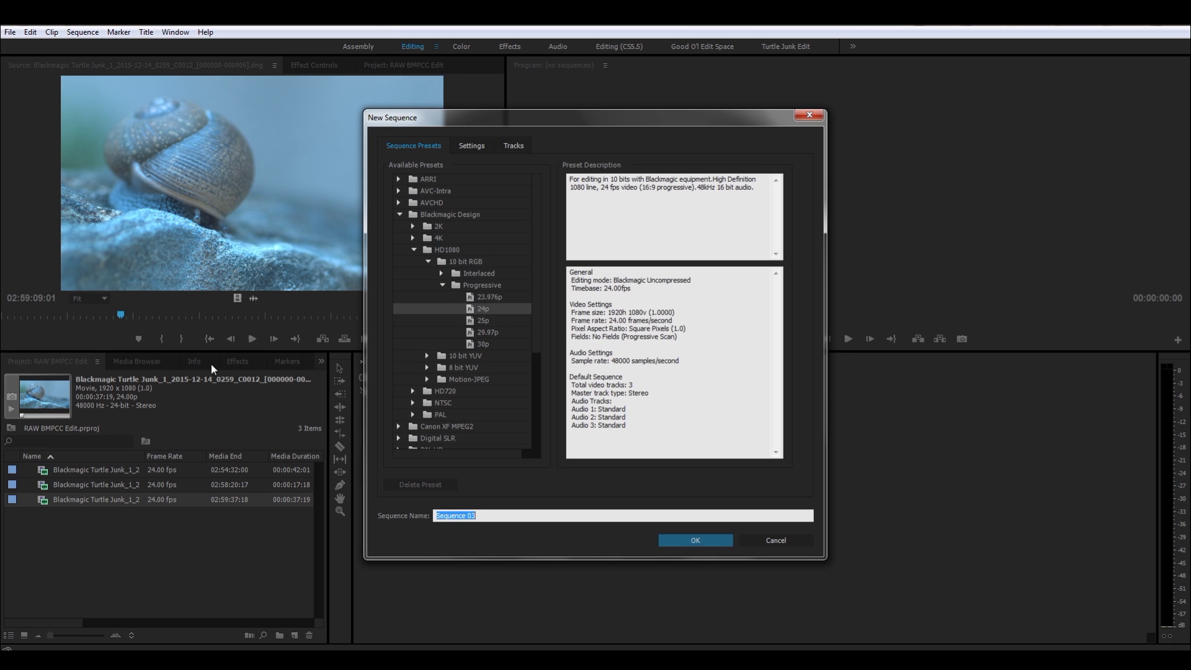
pyautogui.click(456, 214)
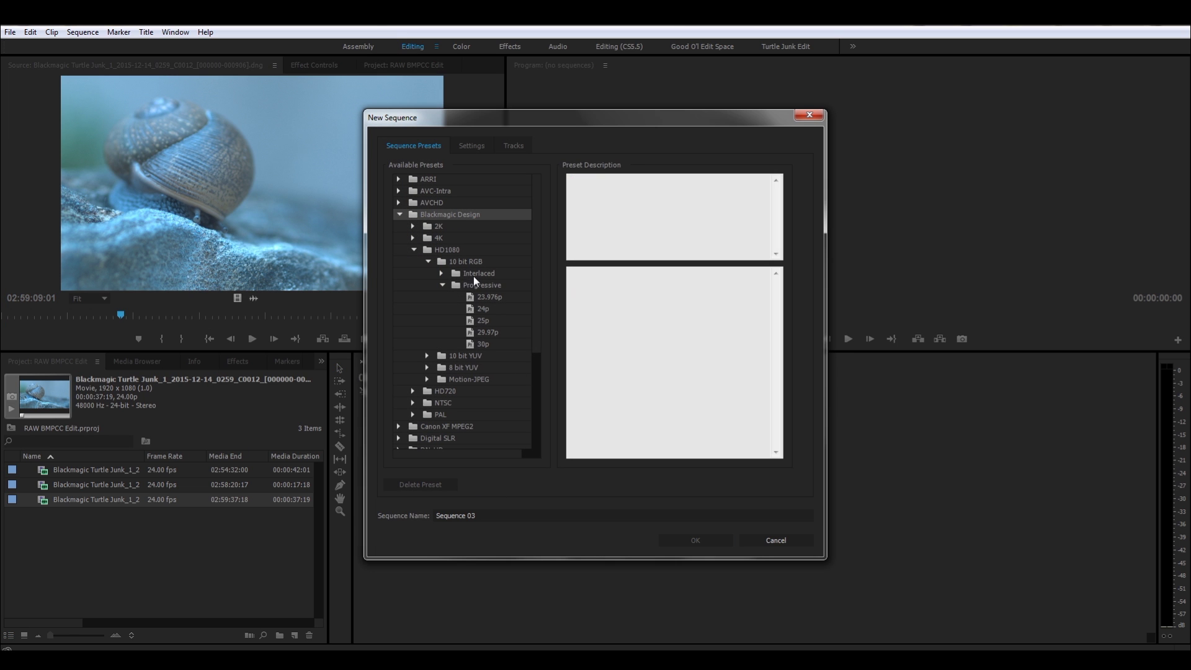
pyautogui.click(486, 310)
pyautogui.click(701, 548)
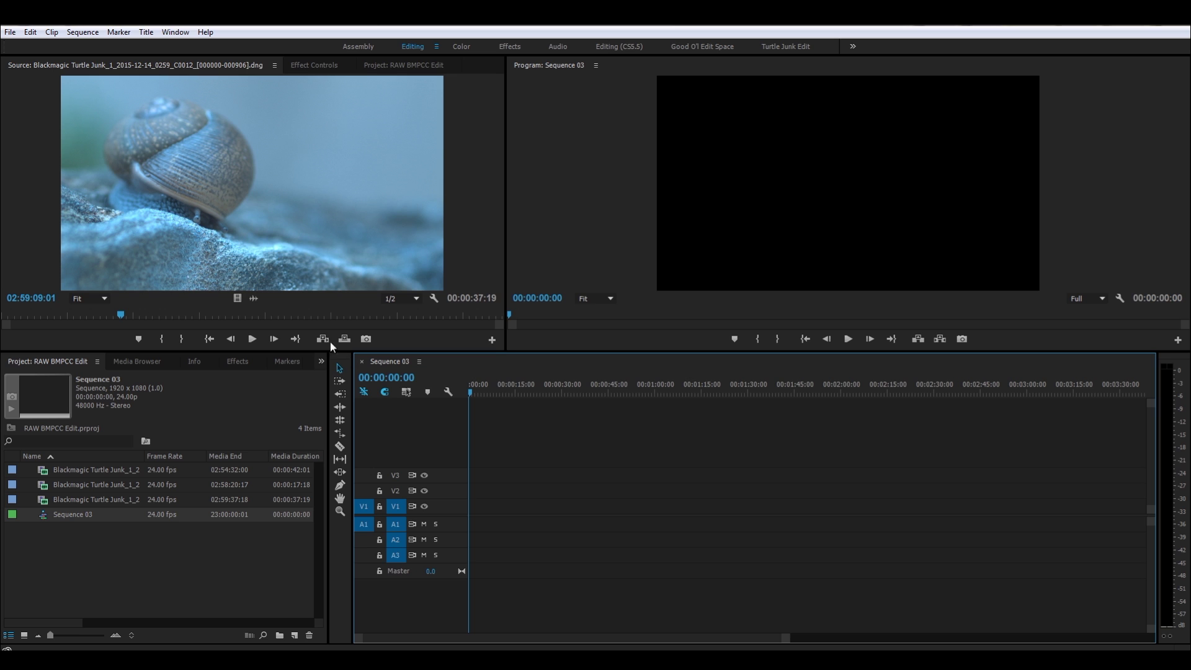
# Mark a 00:00:08:23 In/Out range on the C0012 snail clip
pyautogui.moveTo(121, 312); pyautogui.dragTo(248, 315)
pyautogui.click(162, 339)
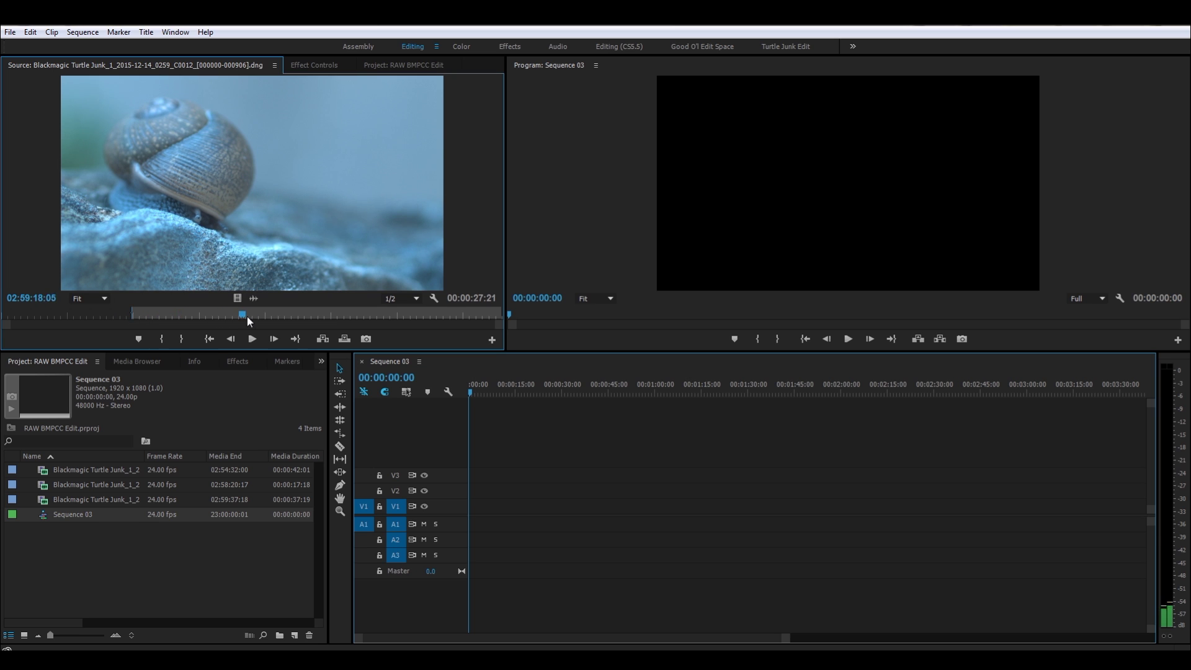
pyautogui.click(181, 339)
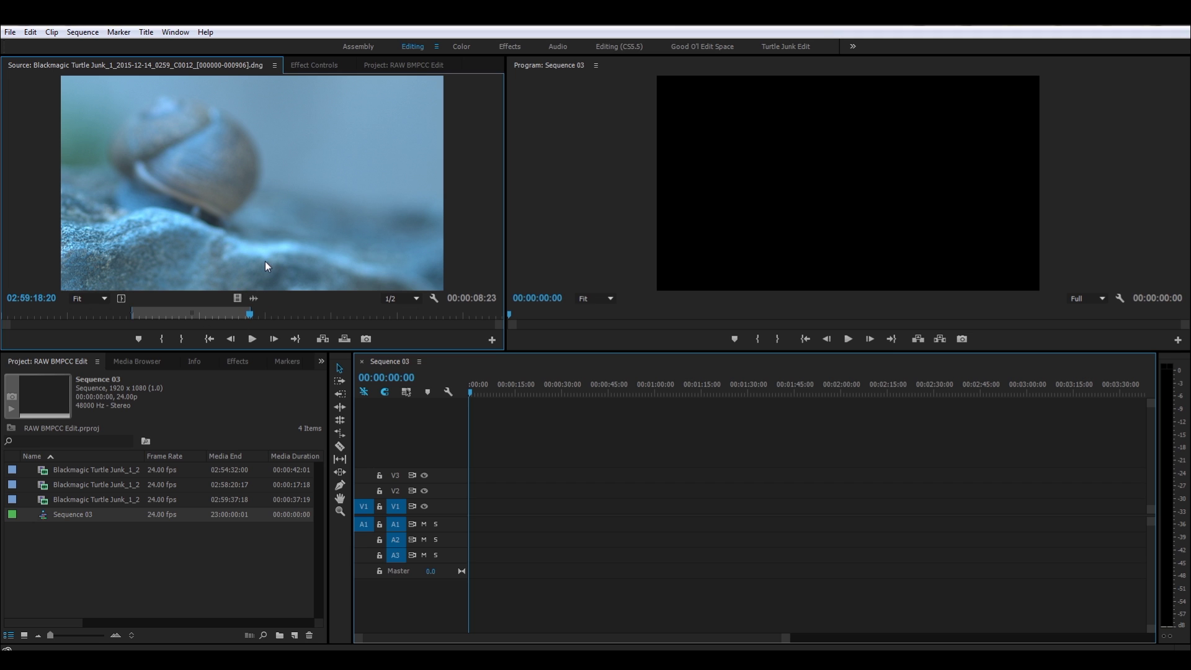
# Place the marked C0012 range at 00:00 on V1 and set Program playback to 1/2
pyautogui.moveTo(239, 249); pyautogui.dragTo(528, 518)
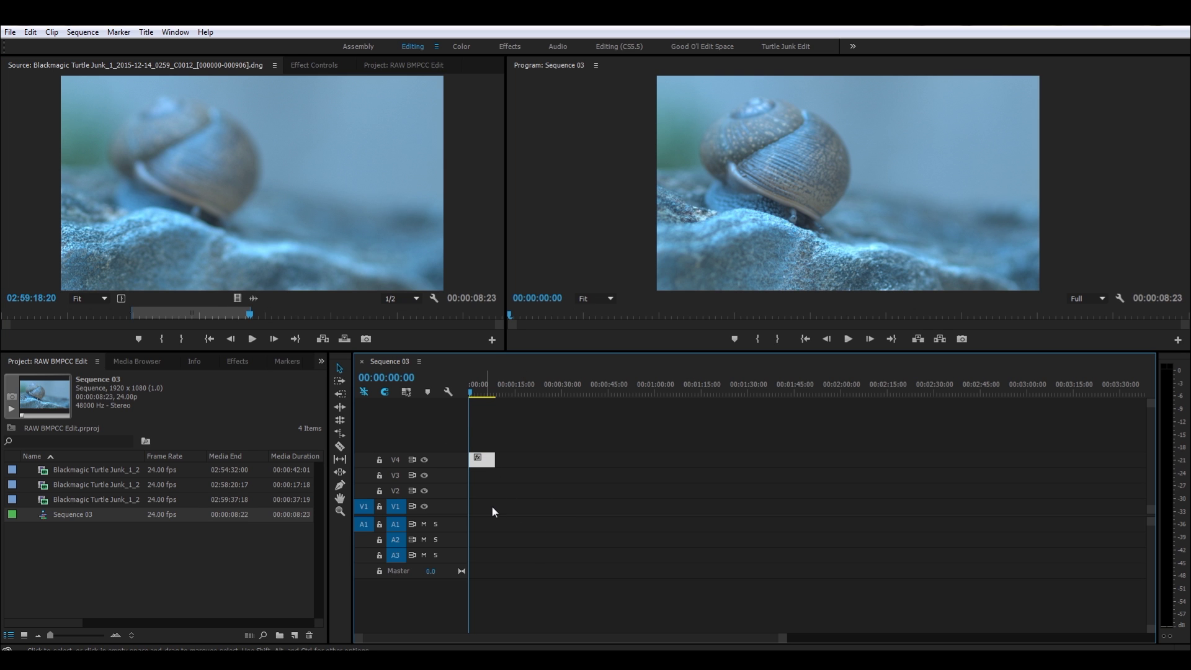
pyautogui.click(484, 460)
pyautogui.moveTo(478, 467); pyautogui.dragTo(479, 512)
pyautogui.click(1079, 299)
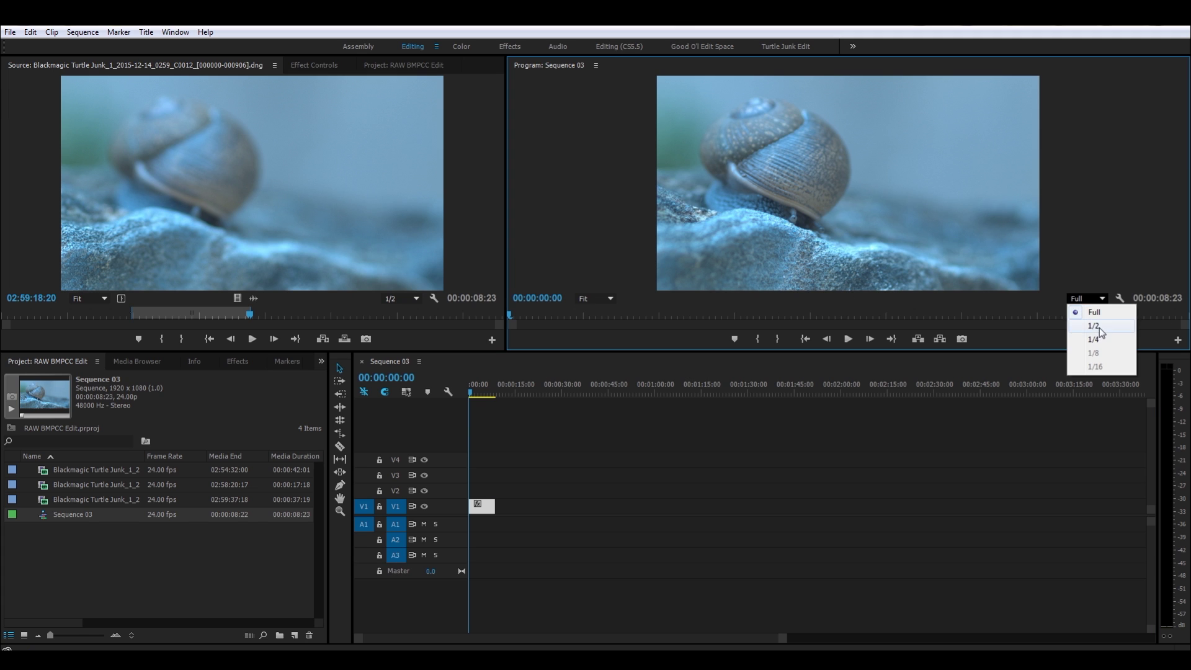
pyautogui.click(1097, 325)
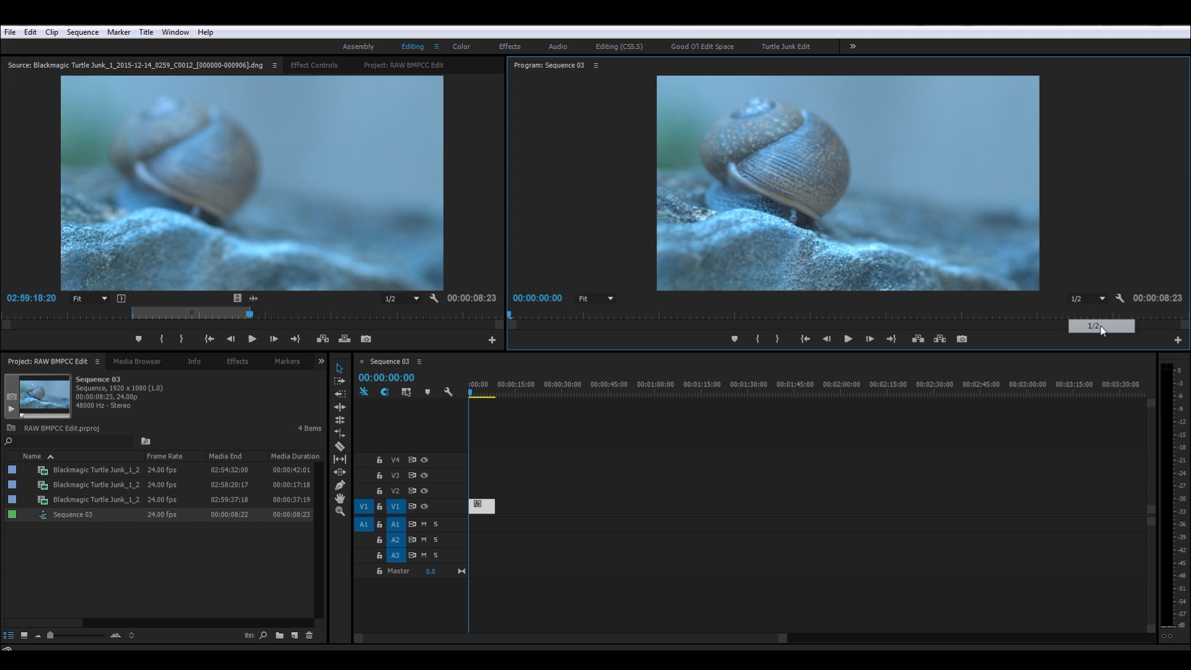
# Zoom the timeline in and expand V1 to show thumbnails, playhead at 00:00:00:16
pyautogui.click(482, 390)
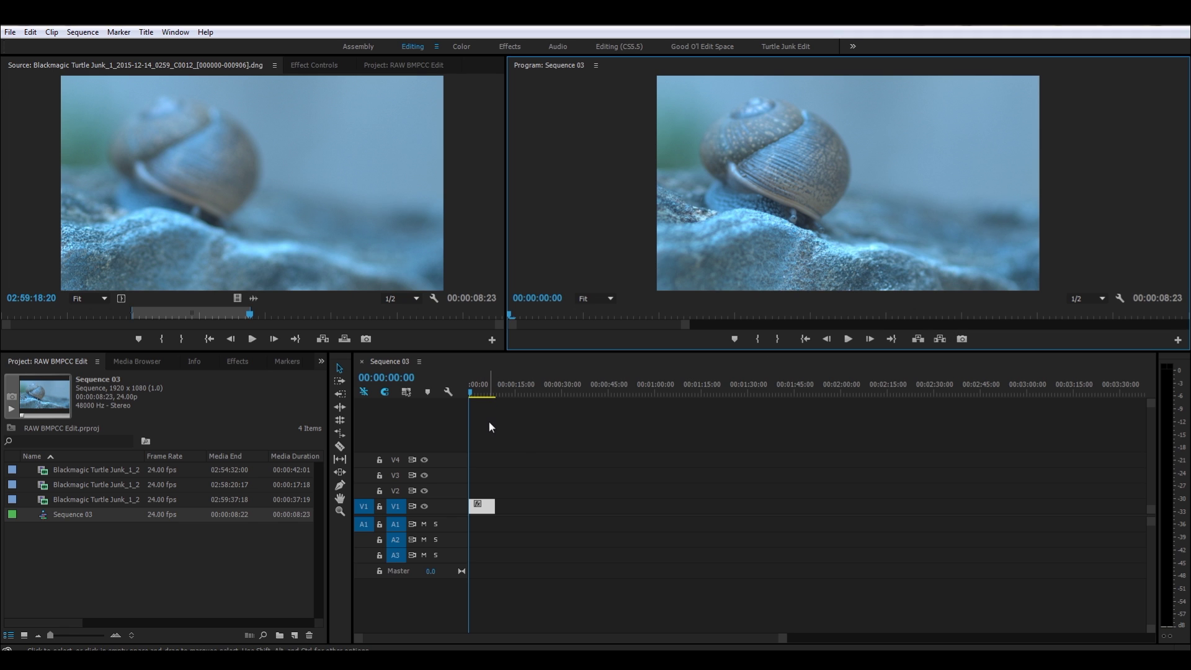
pyautogui.press('=')
pyautogui.press('=')
pyautogui.press('=')
pyautogui.press('=')
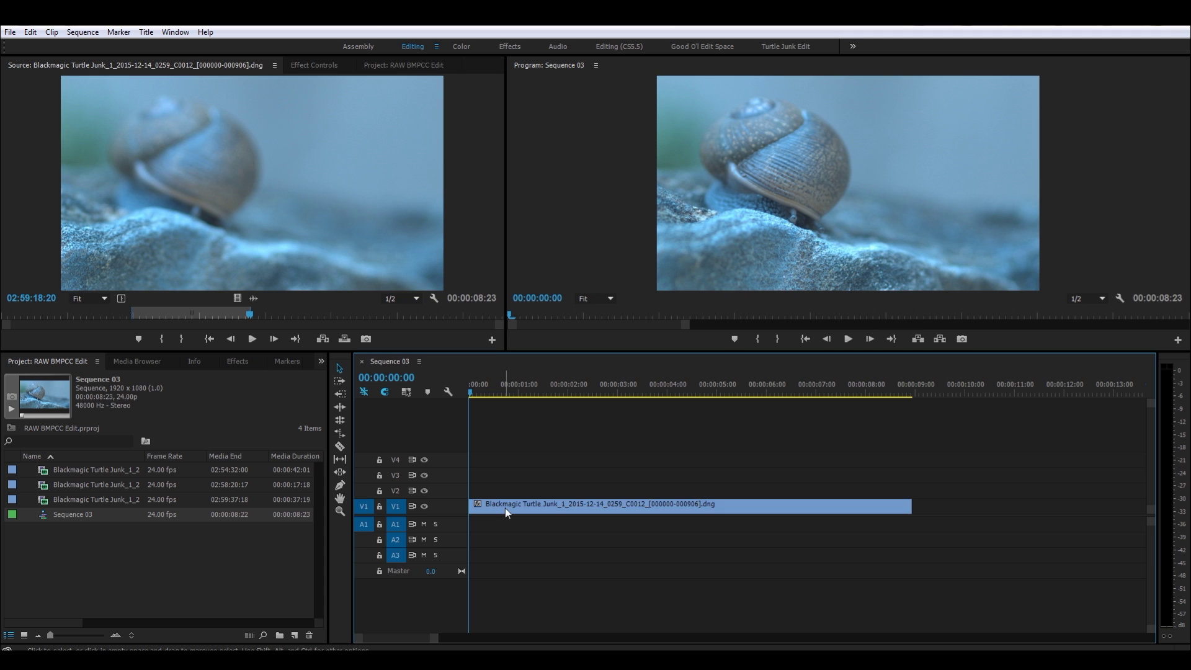
pyautogui.click(507, 508)
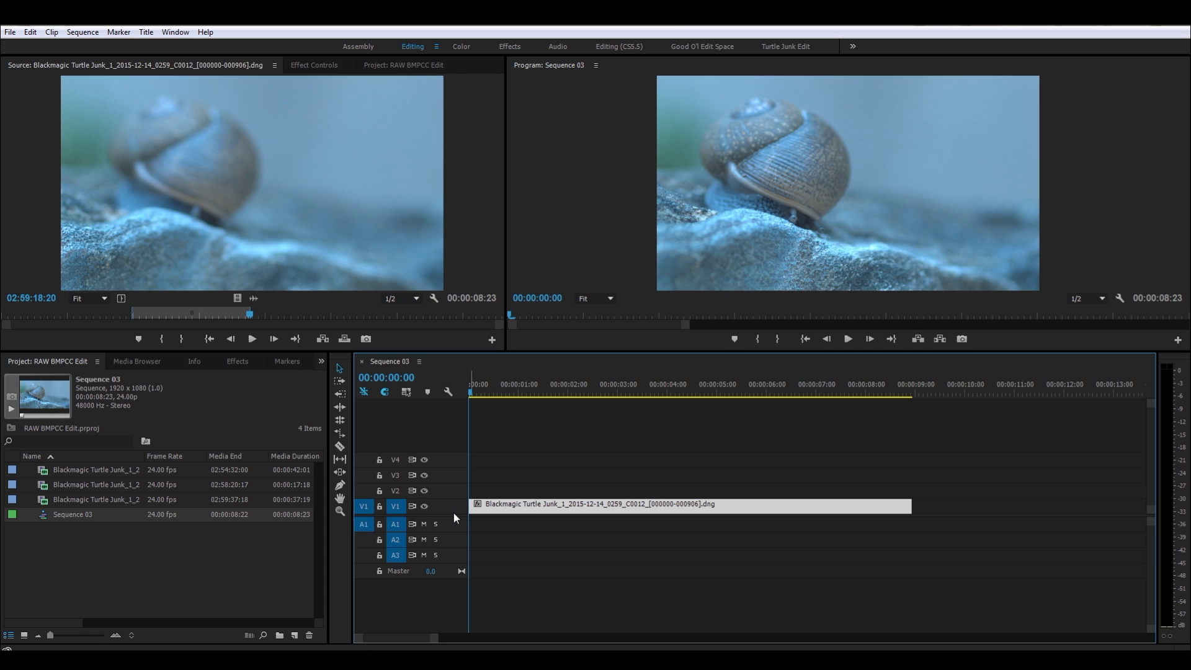
pyautogui.moveTo(454, 514); pyautogui.dragTo(459, 550)
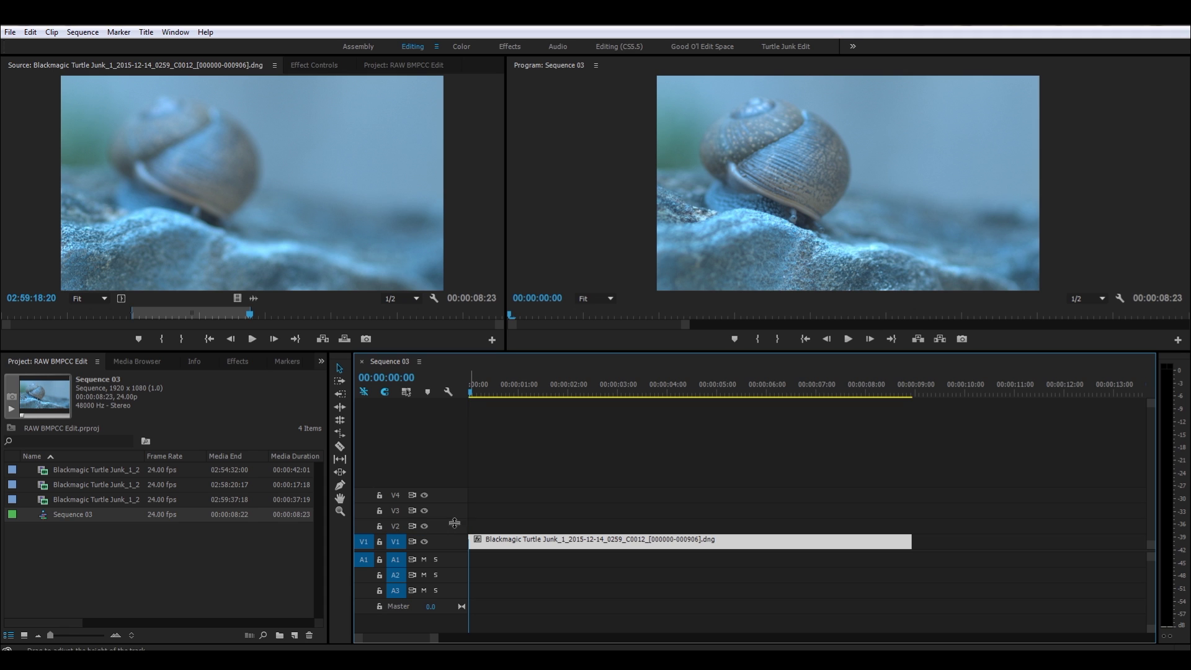
pyautogui.doubleClick(453, 531)
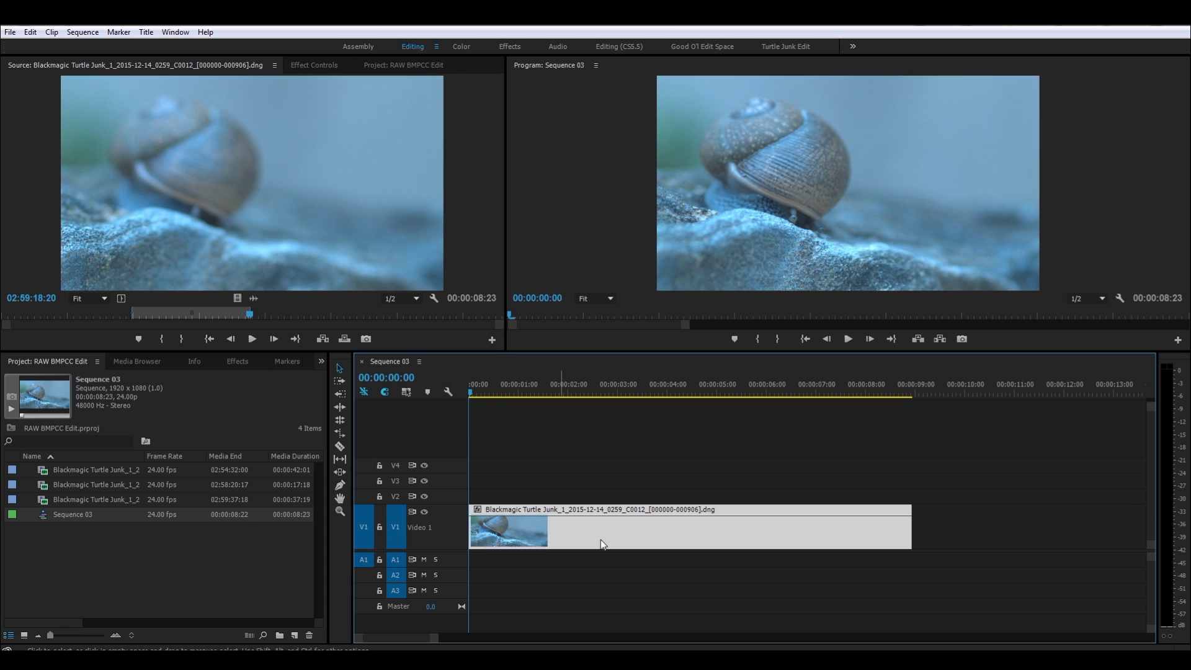
pyautogui.click(502, 381)
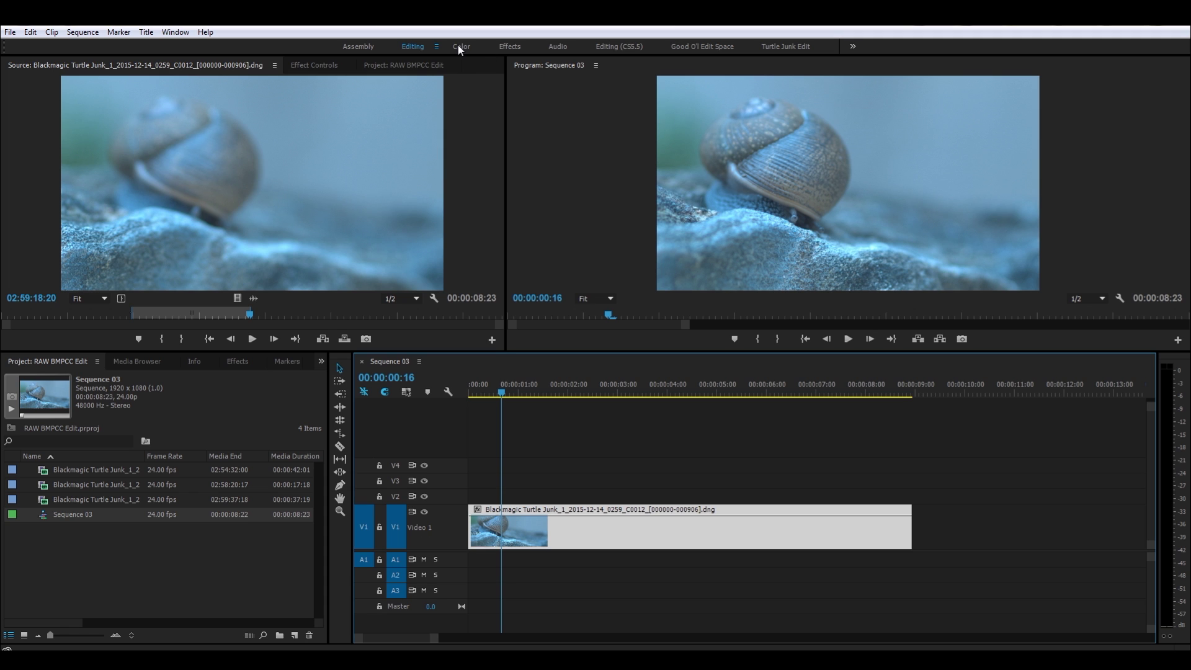
# Browse the Lumetri Presets in the Effects panel, then switch to the Color workspace
pyautogui.click(236, 361)
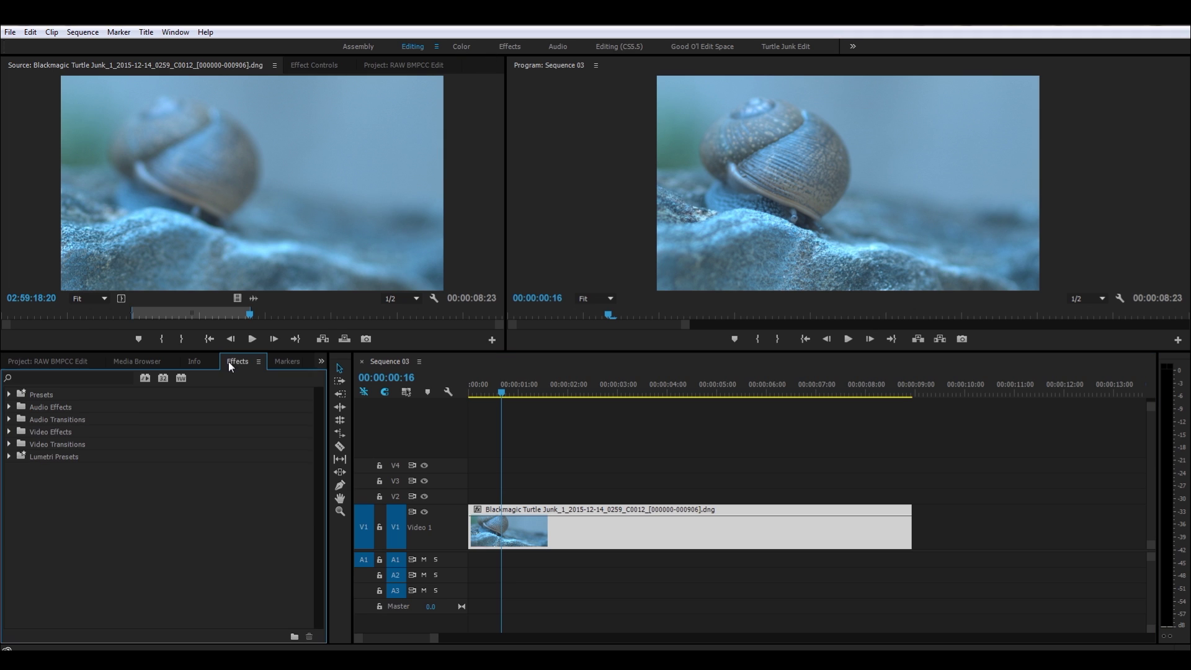
pyautogui.click(9, 457)
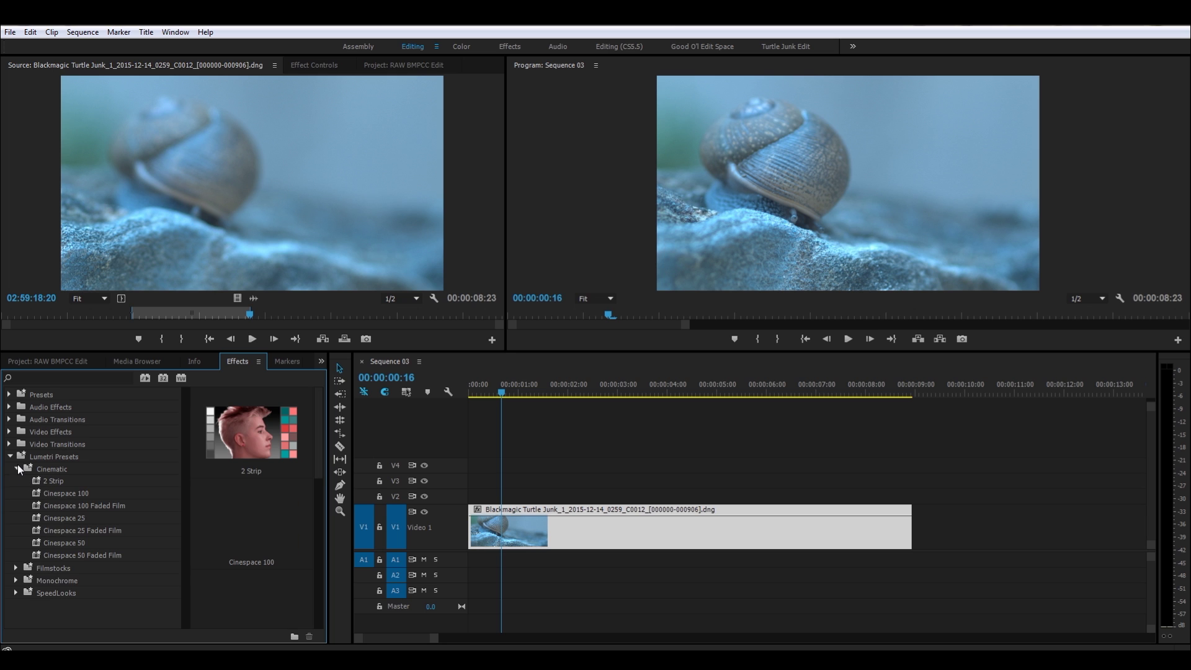
pyautogui.click(17, 469)
pyautogui.click(10, 456)
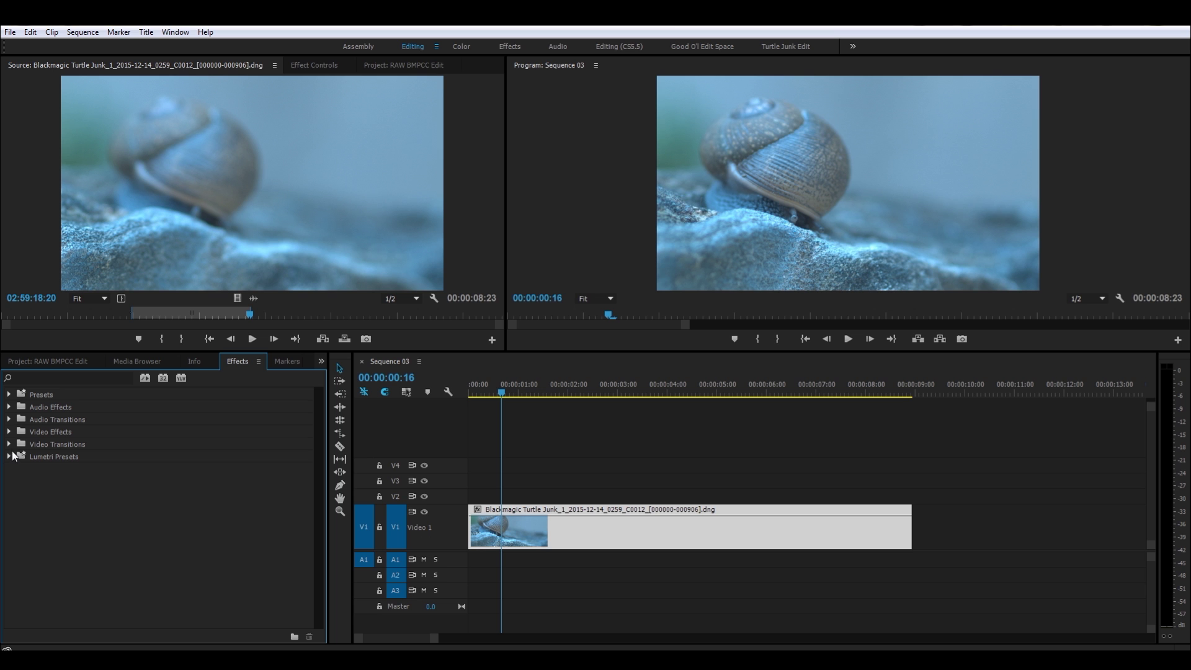
pyautogui.click(460, 46)
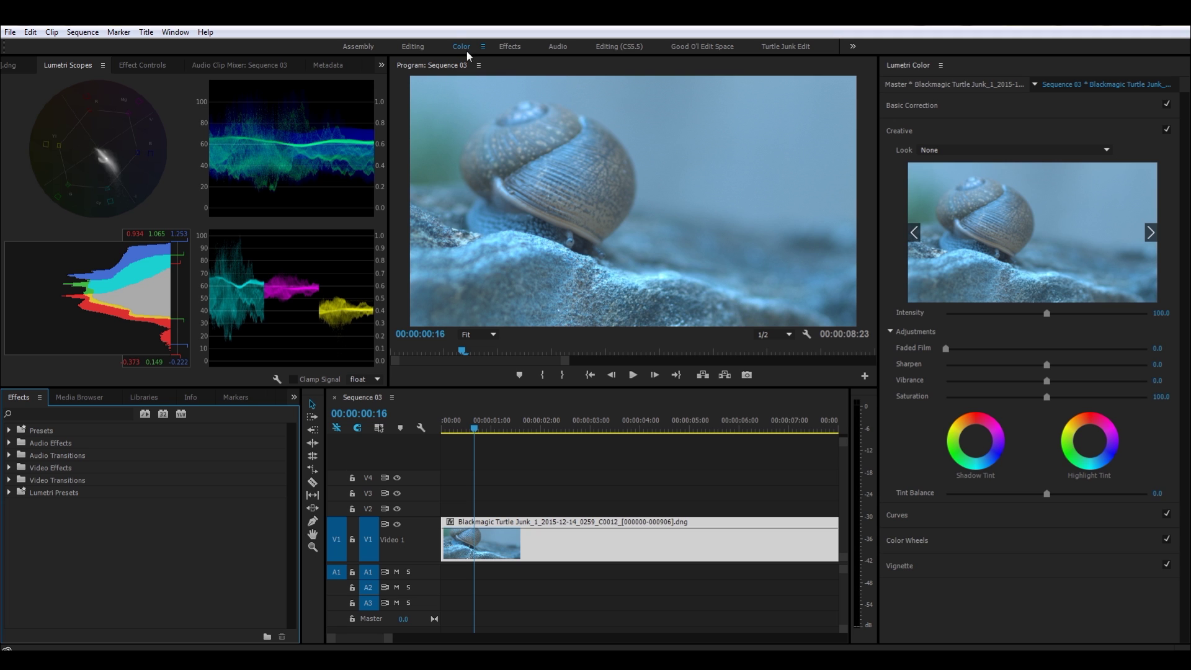
# Select the snail clip at 00:00:01:08, keep Look at None and collapse Creative
pyautogui.click(495, 449)
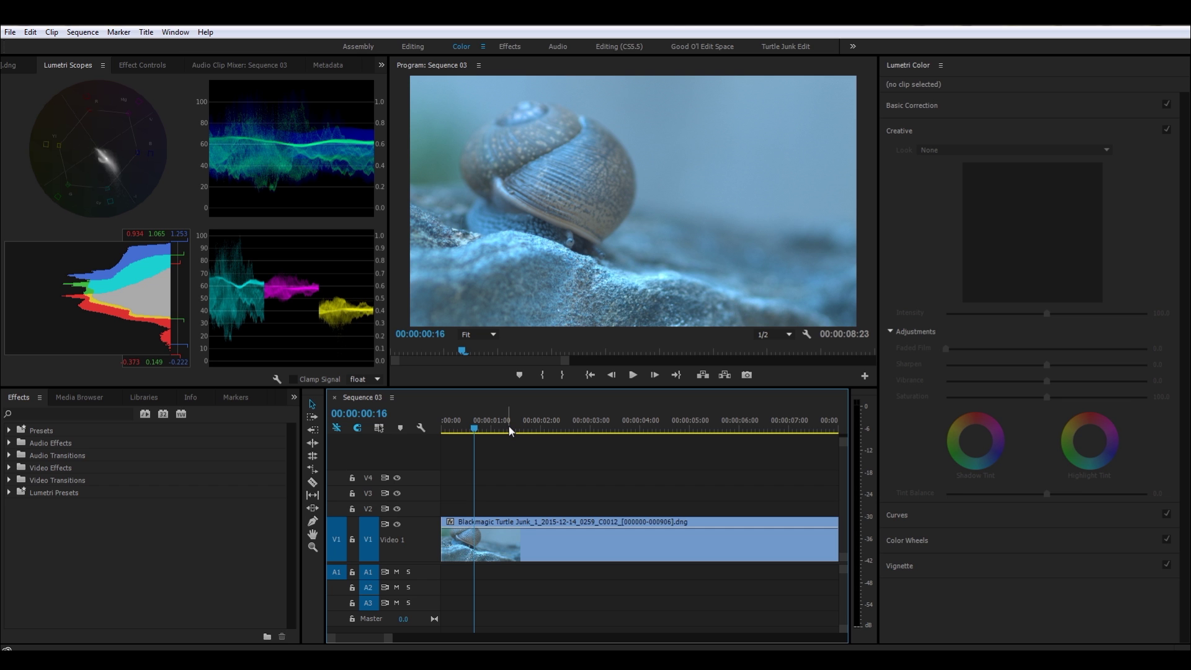
pyautogui.click(509, 428)
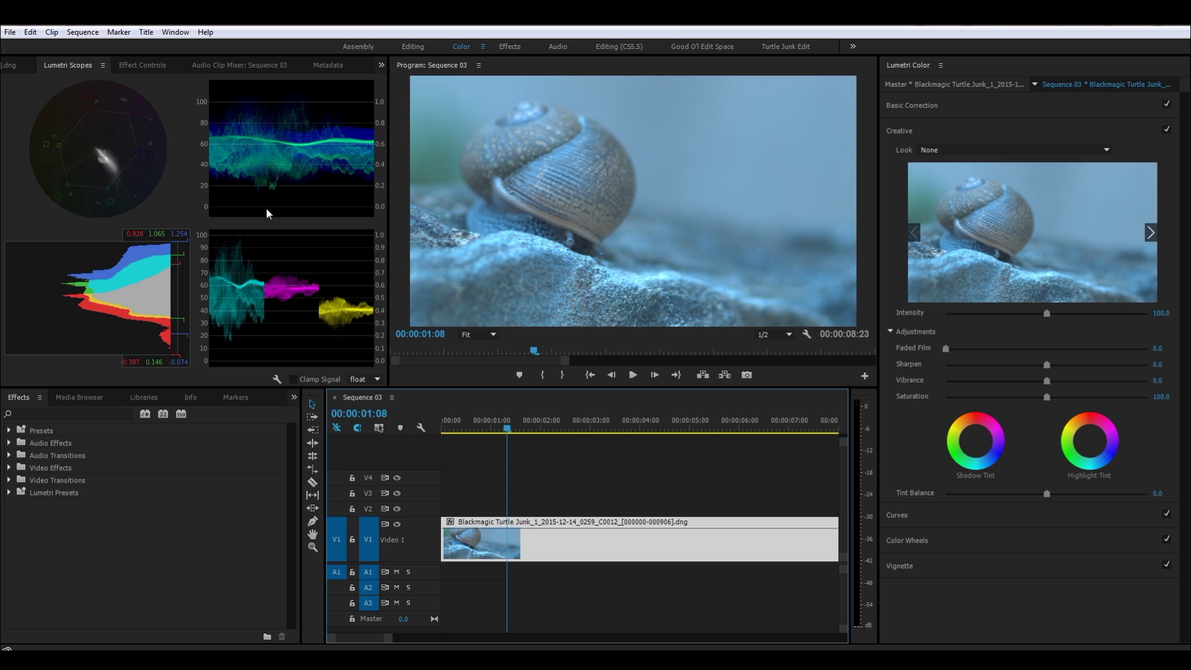
pyautogui.click(993, 149)
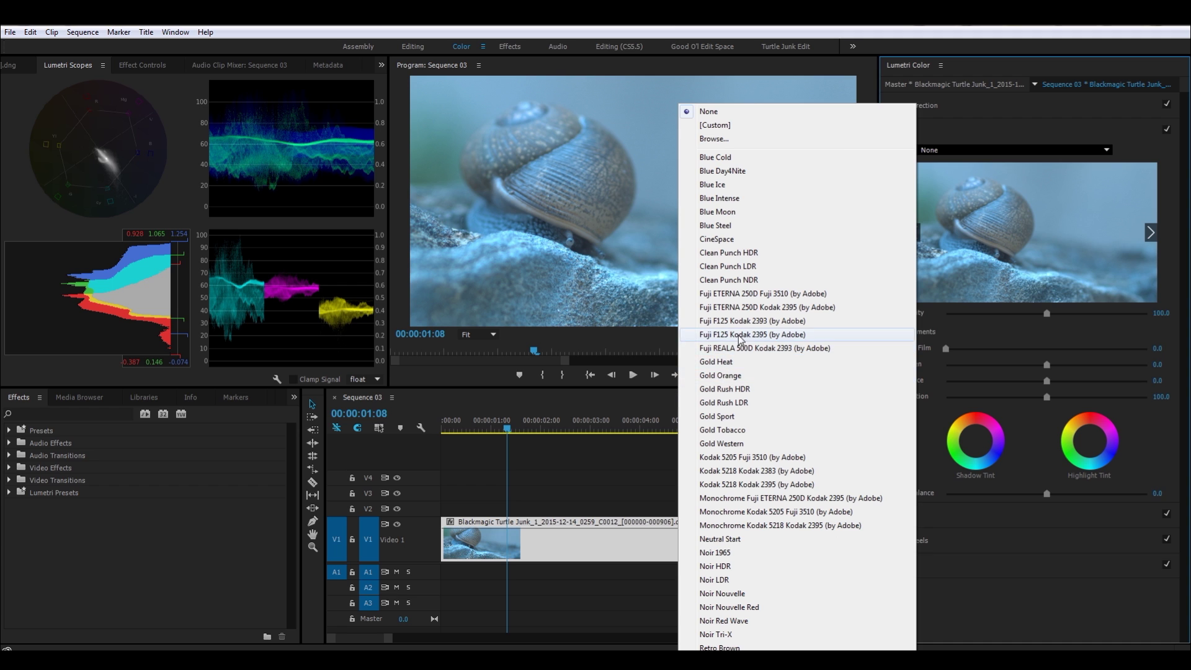
pyautogui.click(1015, 148)
pyautogui.click(1018, 132)
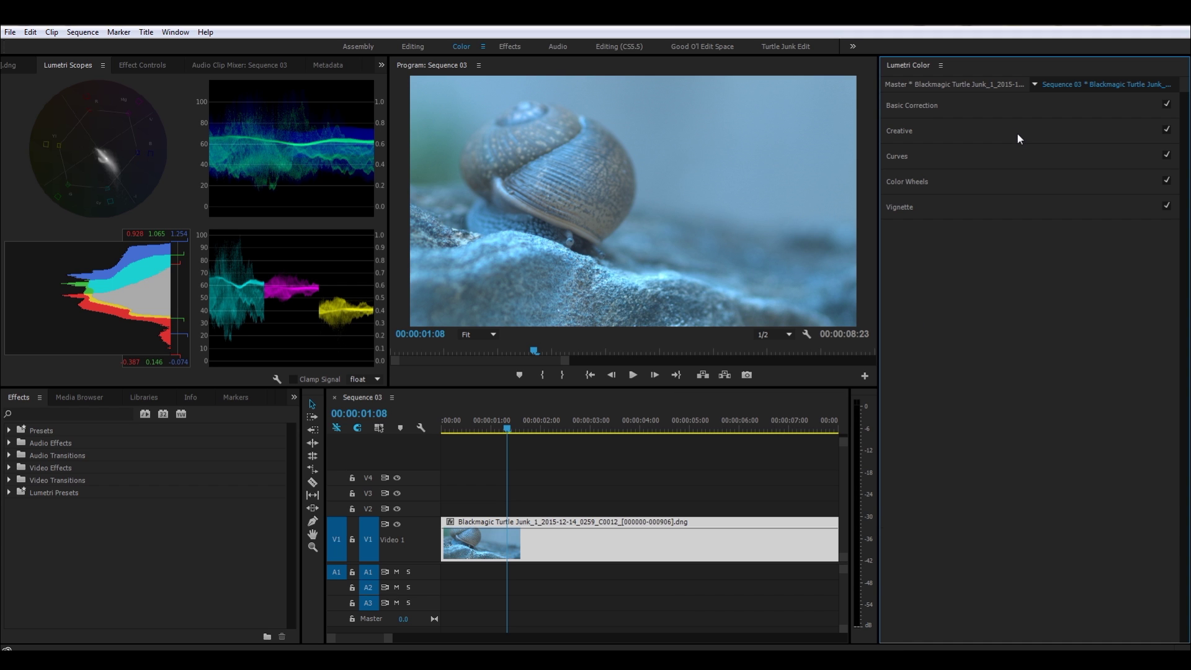
# Set Temperature 48.9, Contrast 50.8, Highlights -16.3, Blacks -10.2 and boost Saturation in Basic Correction
pyautogui.click(1036, 109)
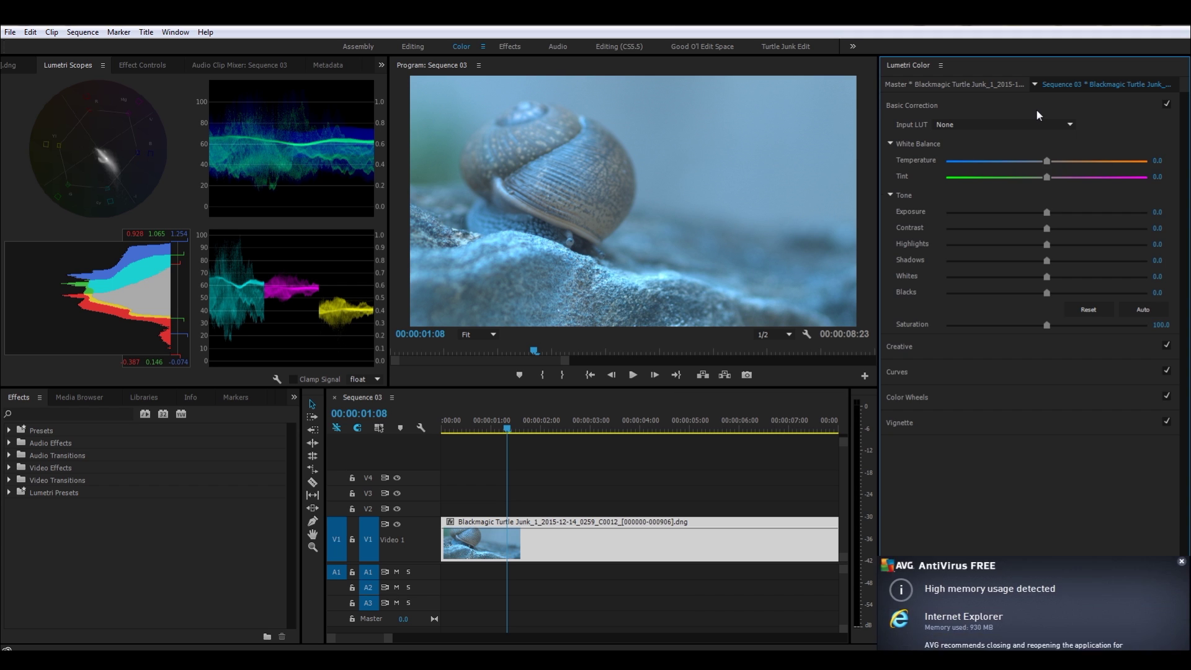
pyautogui.click(1181, 529)
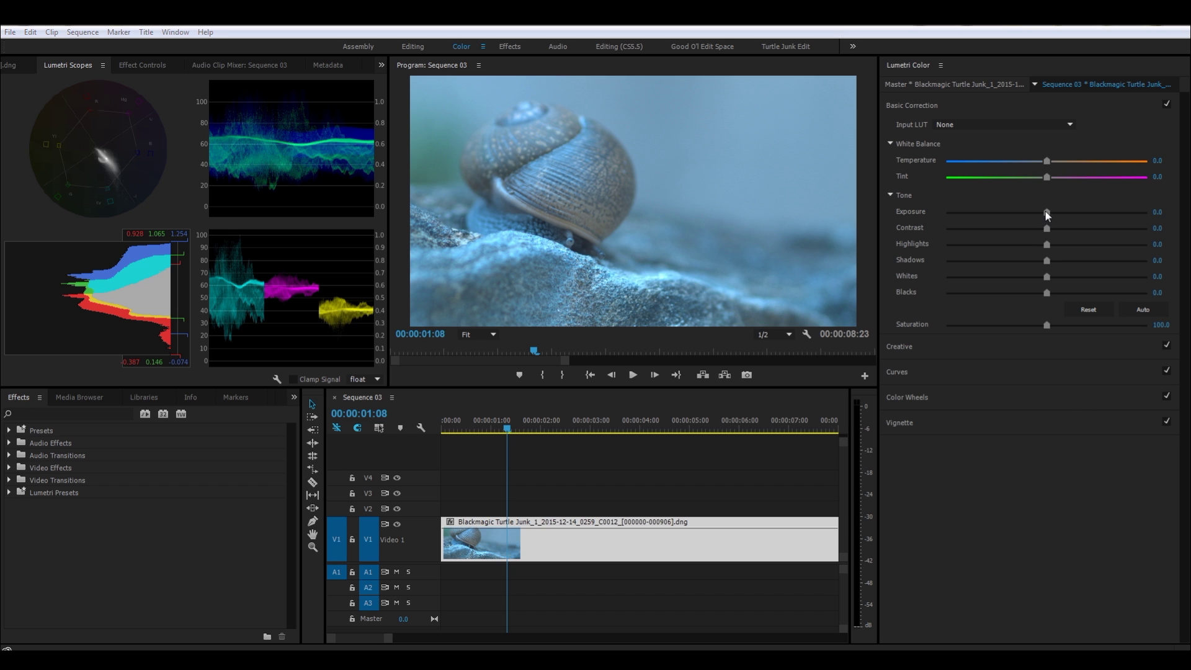
pyautogui.moveTo(1049, 161); pyautogui.dragTo(1085, 162)
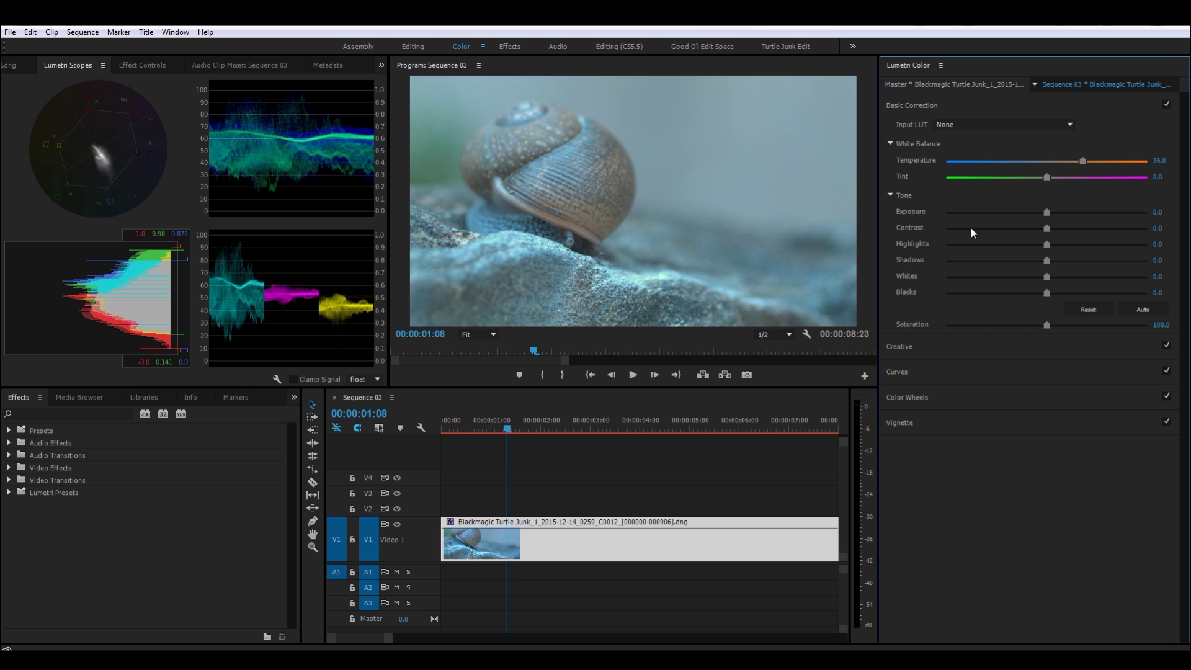
pyautogui.moveTo(1048, 228); pyautogui.dragTo(1099, 232)
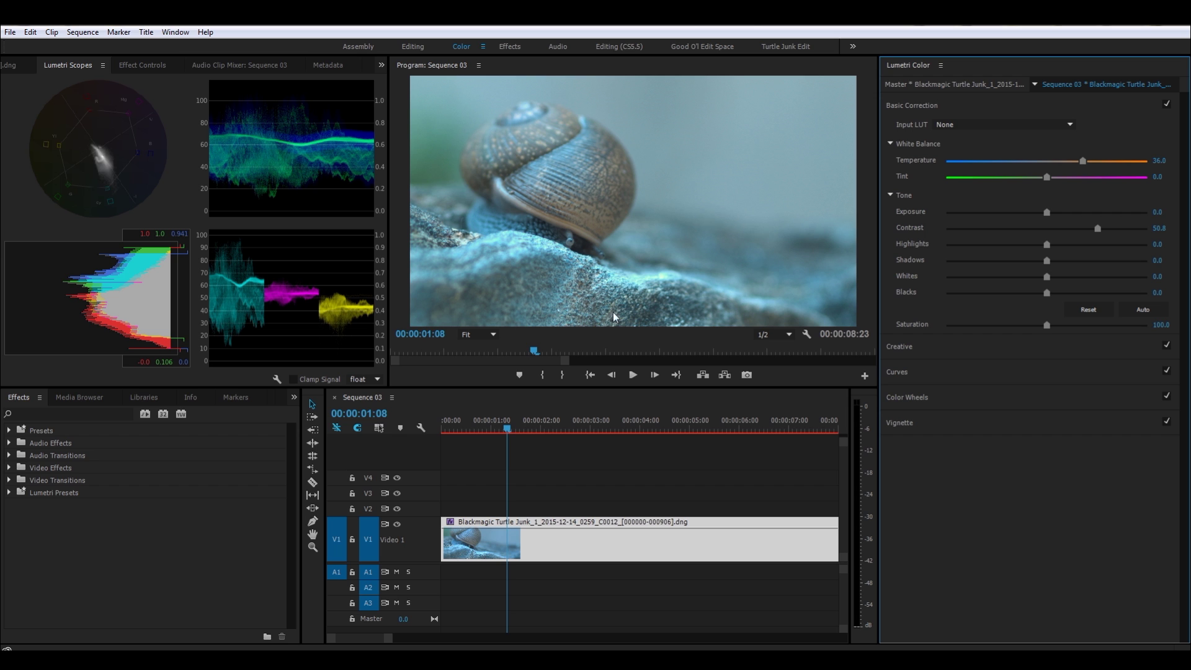
pyautogui.moveTo(1048, 245); pyautogui.dragTo(1030, 246)
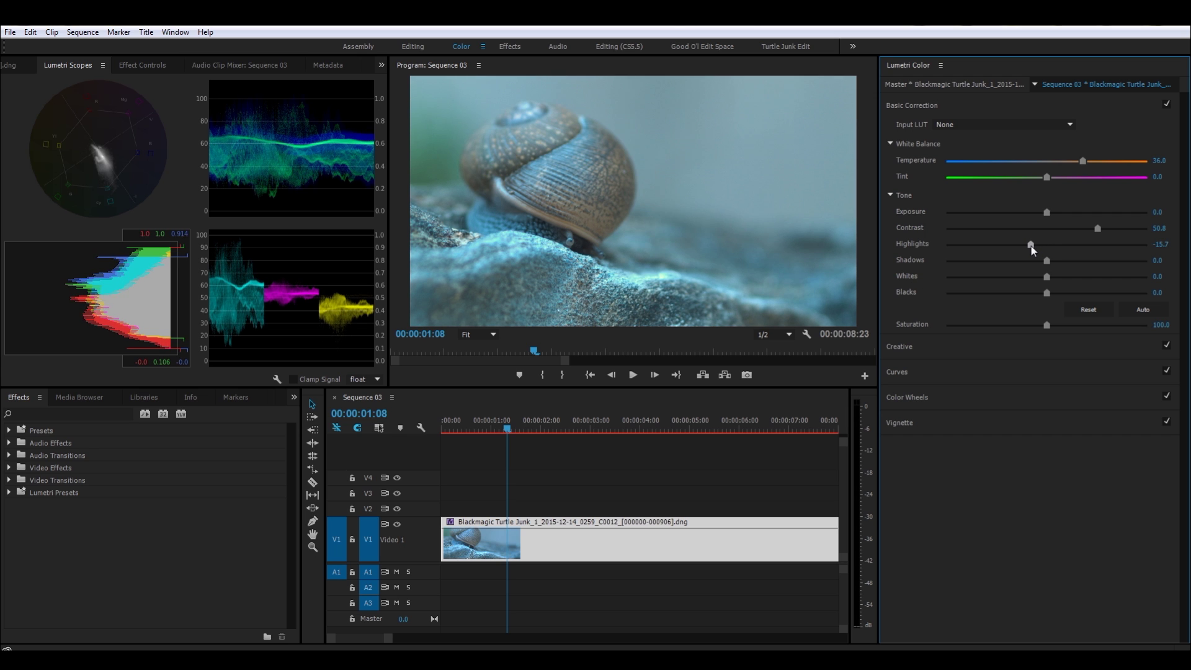
pyautogui.moveTo(1047, 292); pyautogui.dragTo(1082, 324)
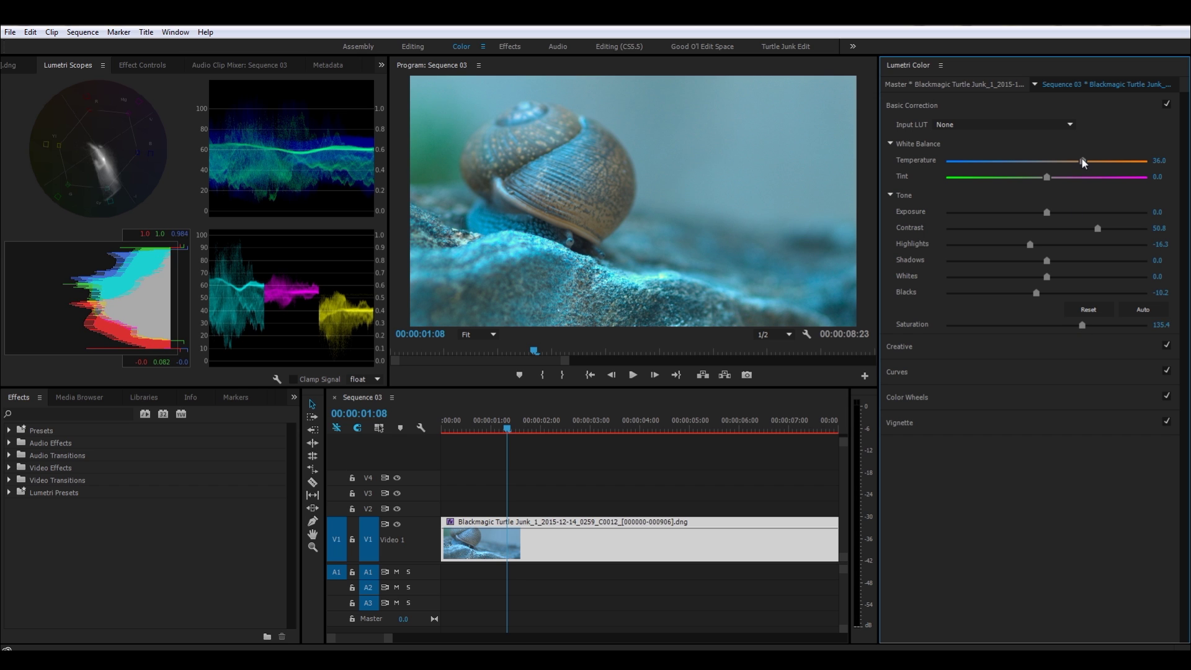
pyautogui.moveTo(1082, 160); pyautogui.dragTo(1097, 162)
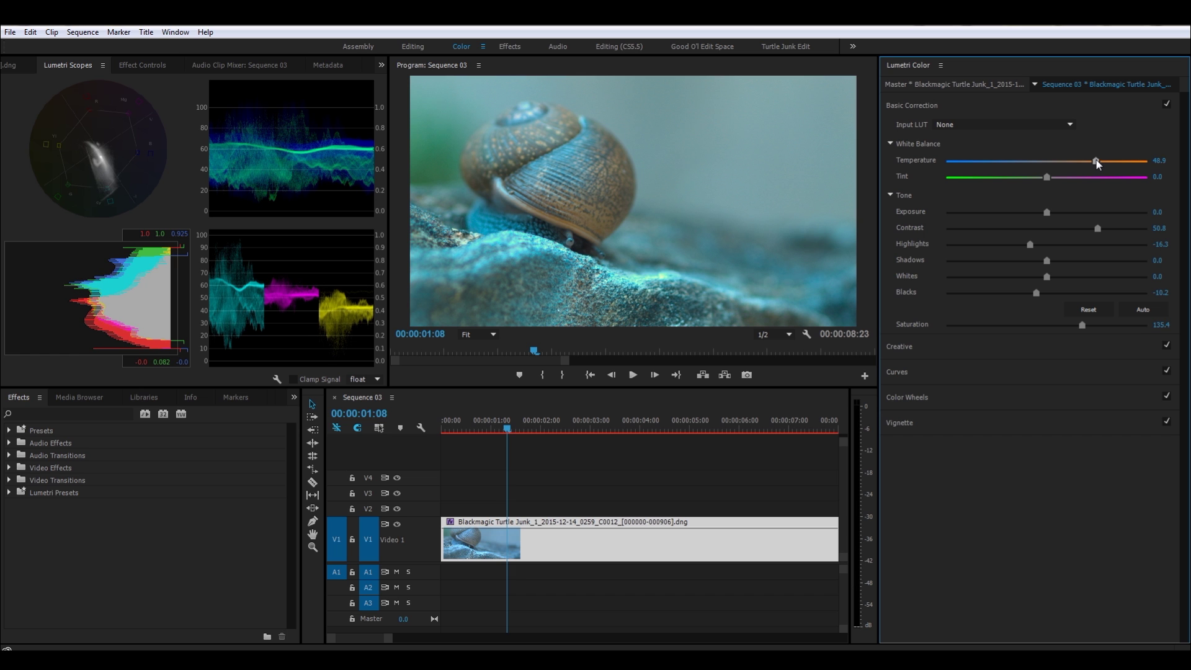
# Toggle Basic Correction off and on to compare the graded and ungraded snail clip
pyautogui.click(1169, 107)
pyautogui.click(1169, 107)
pyautogui.click(1169, 107)
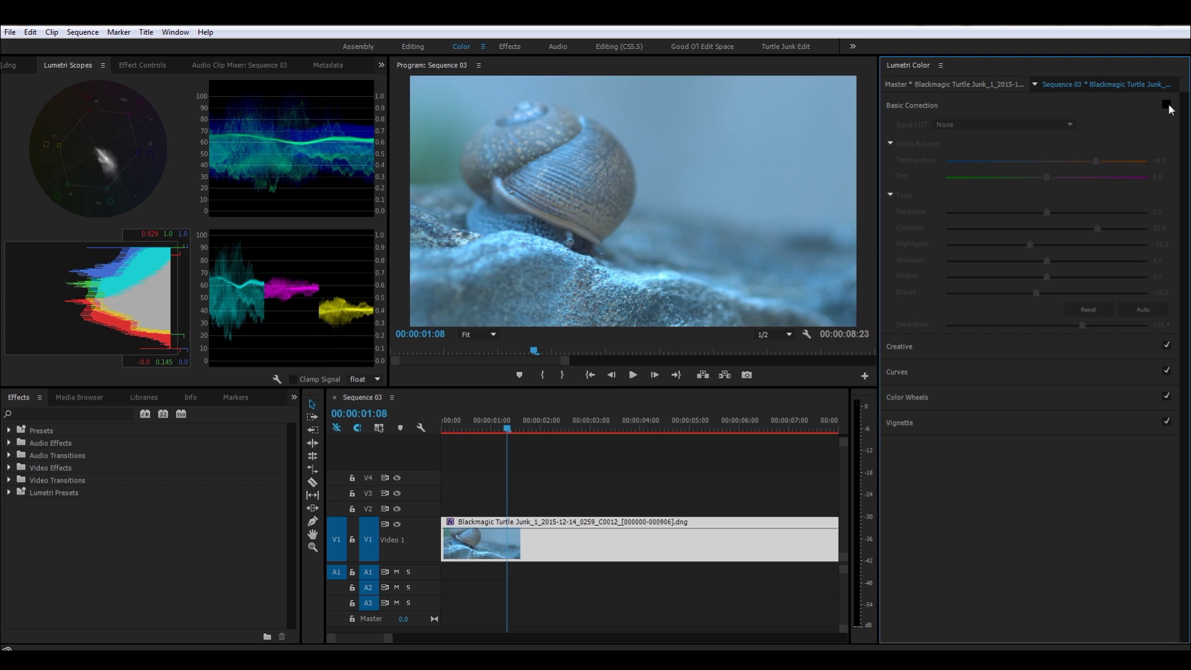
pyautogui.click(1169, 107)
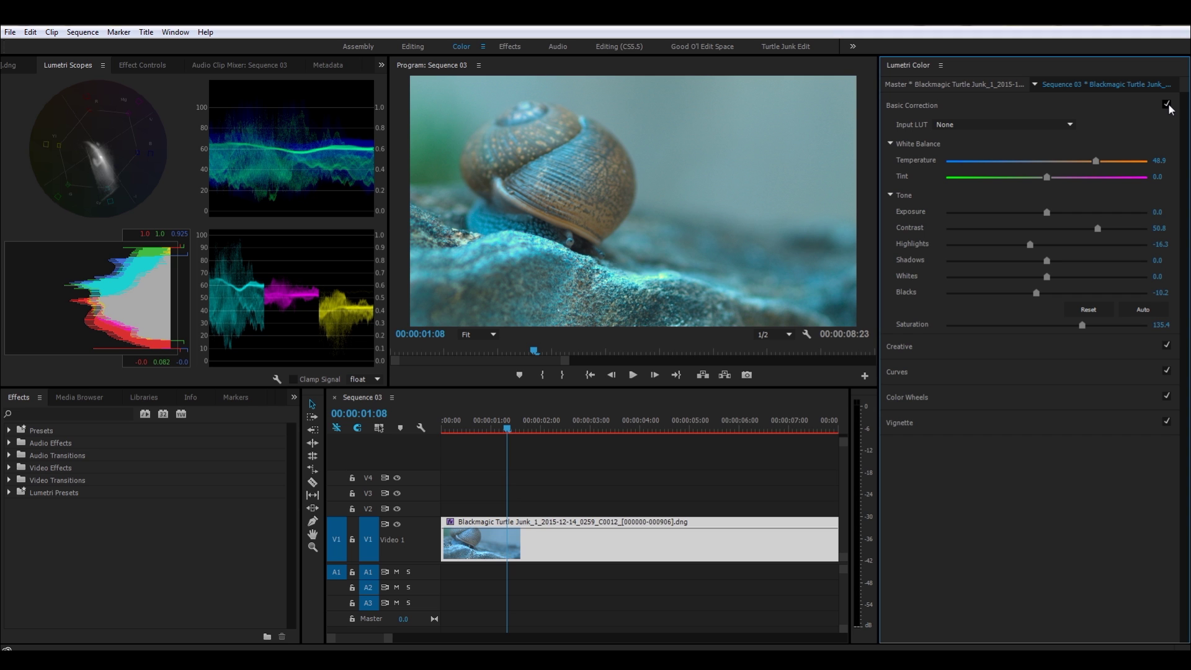
# Set Creative Faded Film to 38.5 and Sharpen to 27.4
pyautogui.click(963, 345)
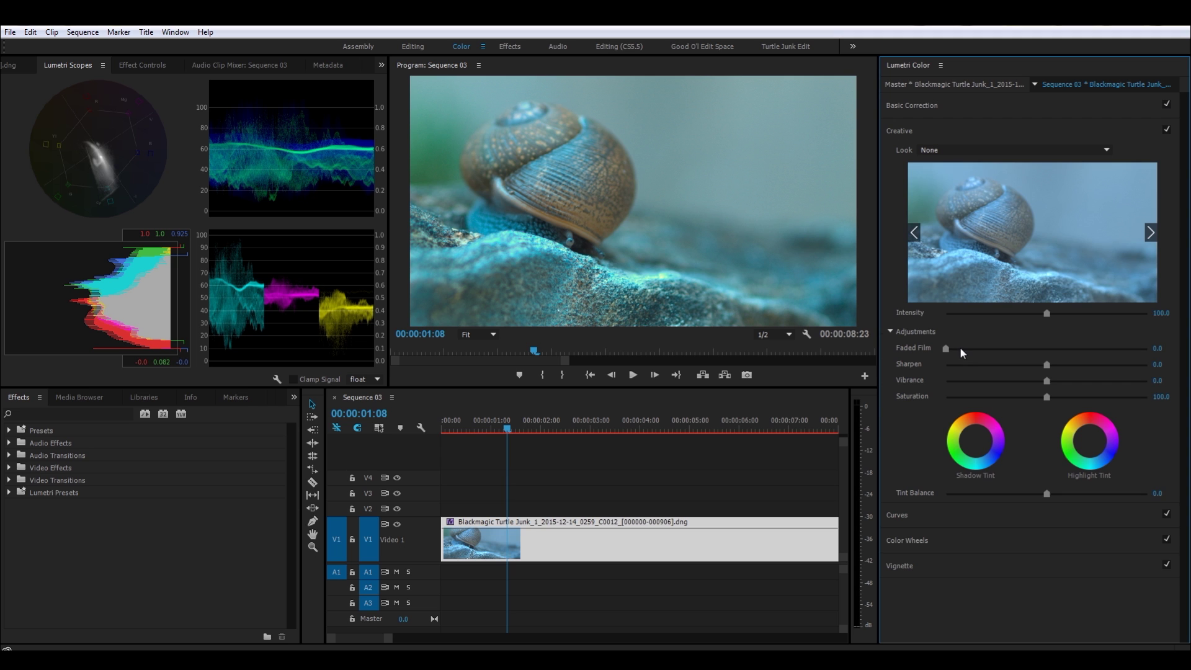
pyautogui.moveTo(944, 348); pyautogui.dragTo(1007, 350)
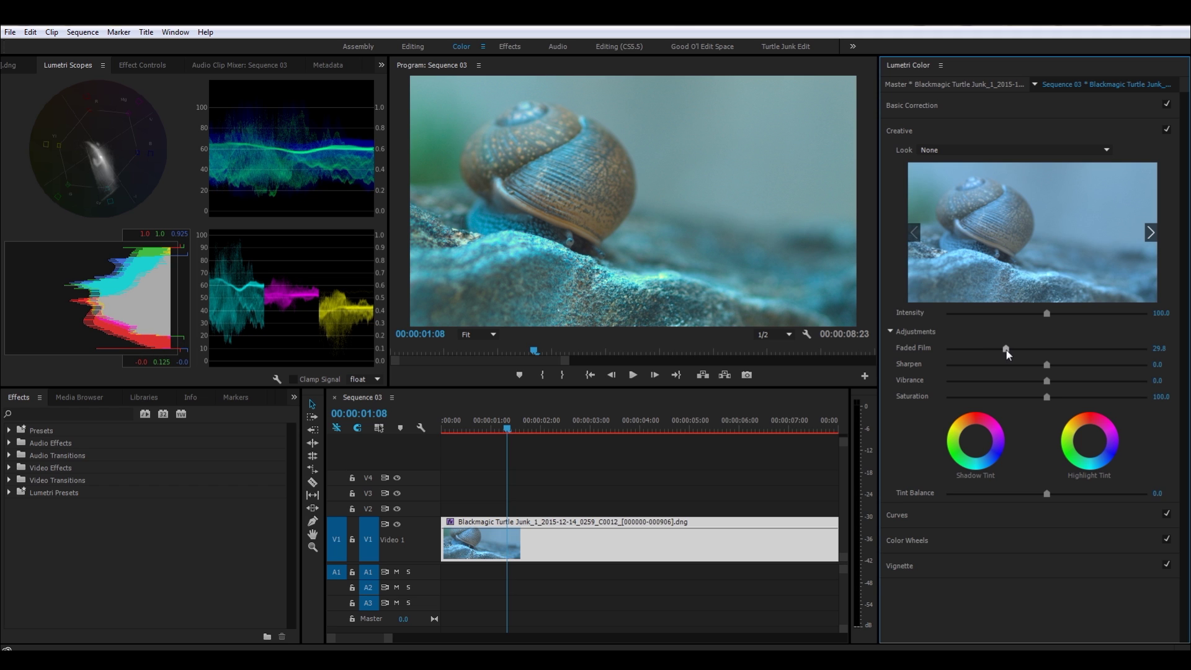
pyautogui.moveTo(1047, 364); pyautogui.dragTo(1074, 363)
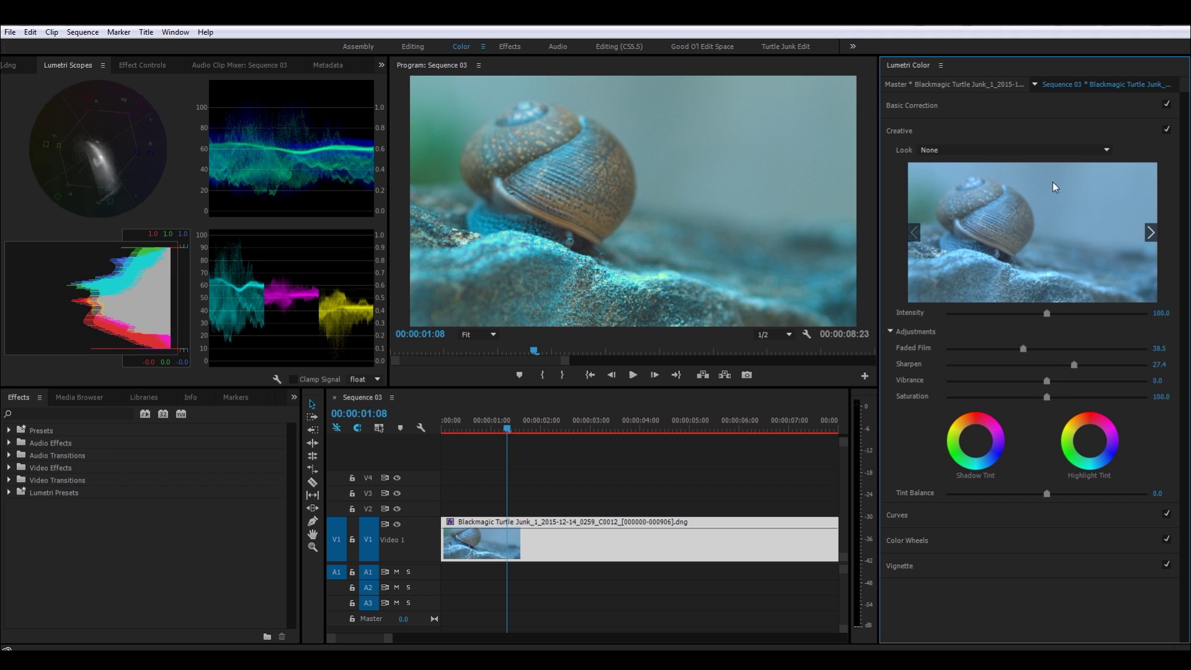
pyautogui.click(1045, 131)
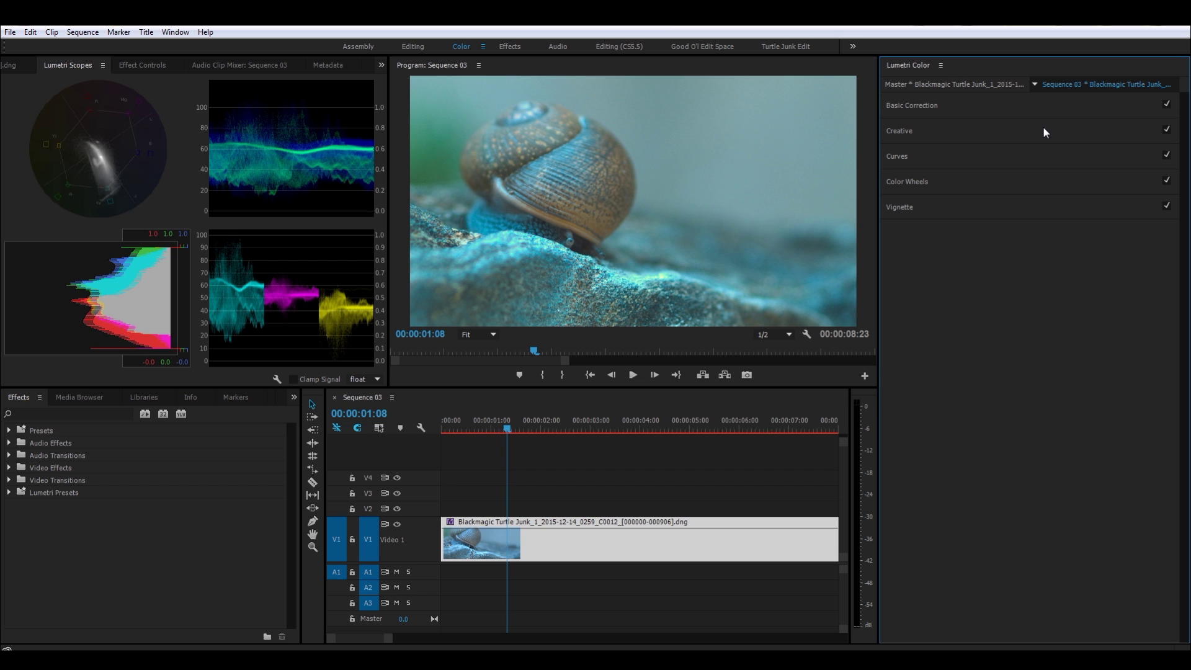